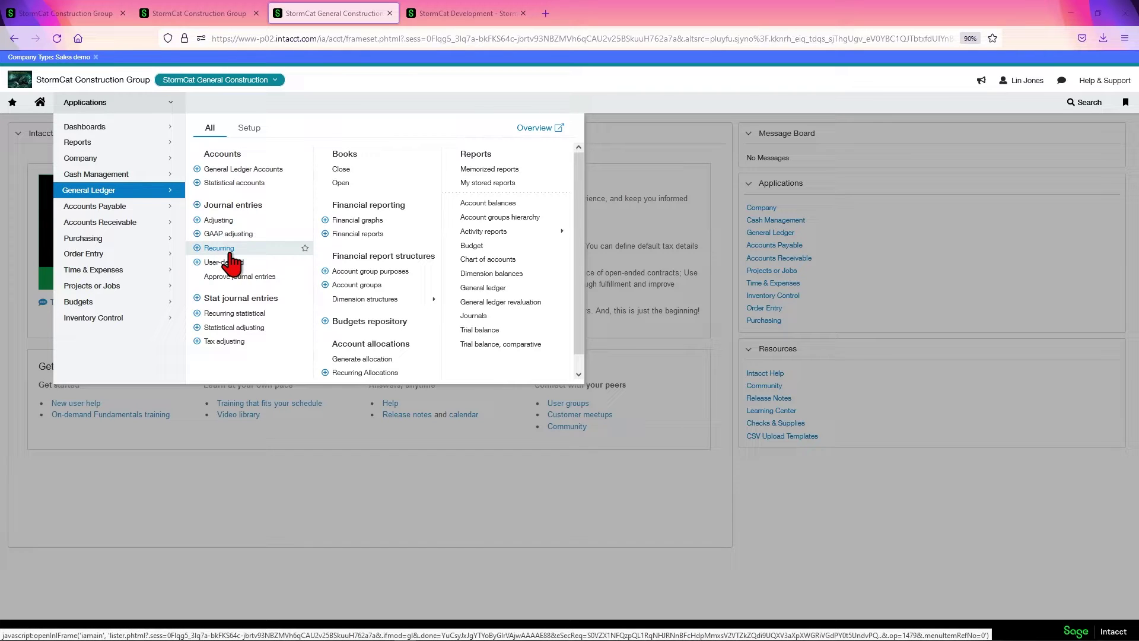
Open General Journal transaction 1, 'Testing Entry' dated 07/26/2022, to view its 1,200.00 debit and credit lines.
{"action": "left_click", "coordinate": [231, 206]}
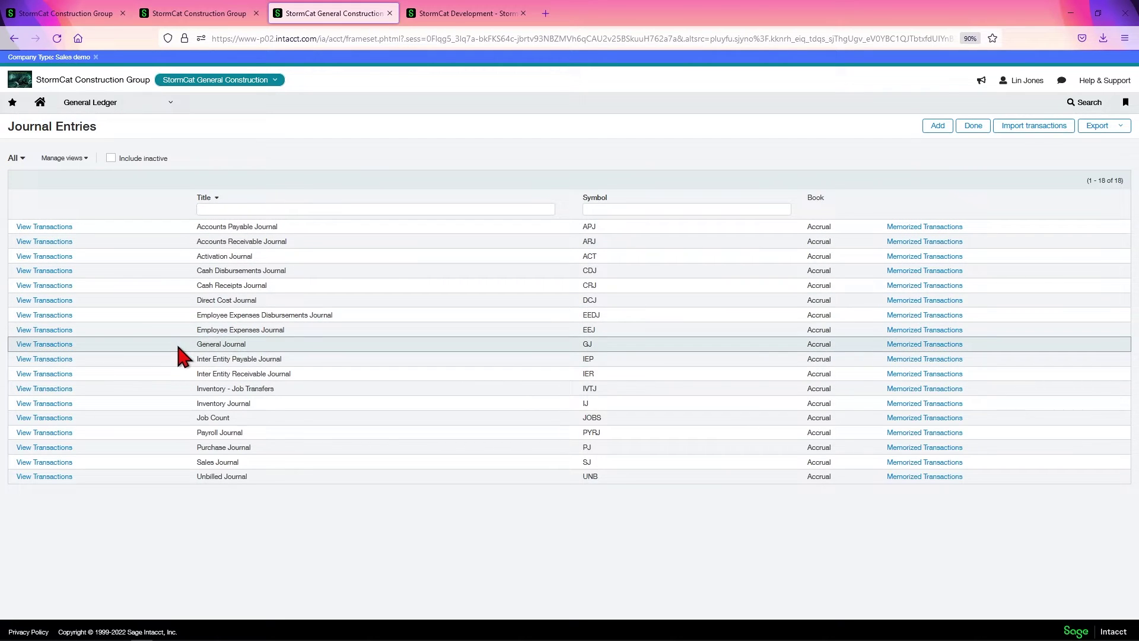
{"action": "left_click", "coordinate": [45, 344]}
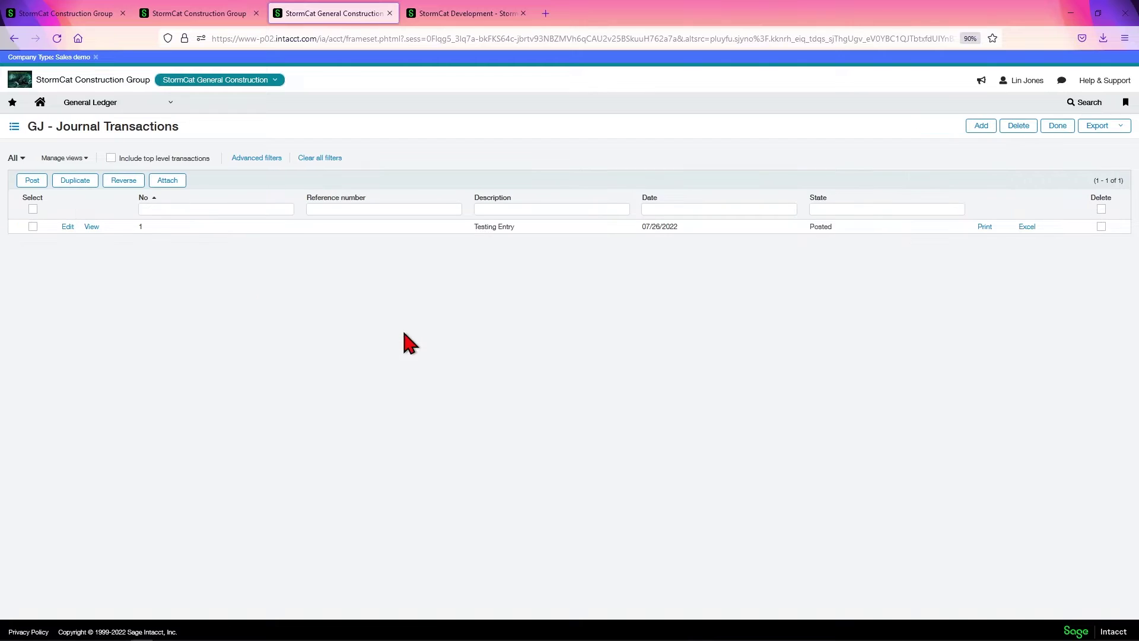
{"action": "left_click", "coordinate": [90, 227]}
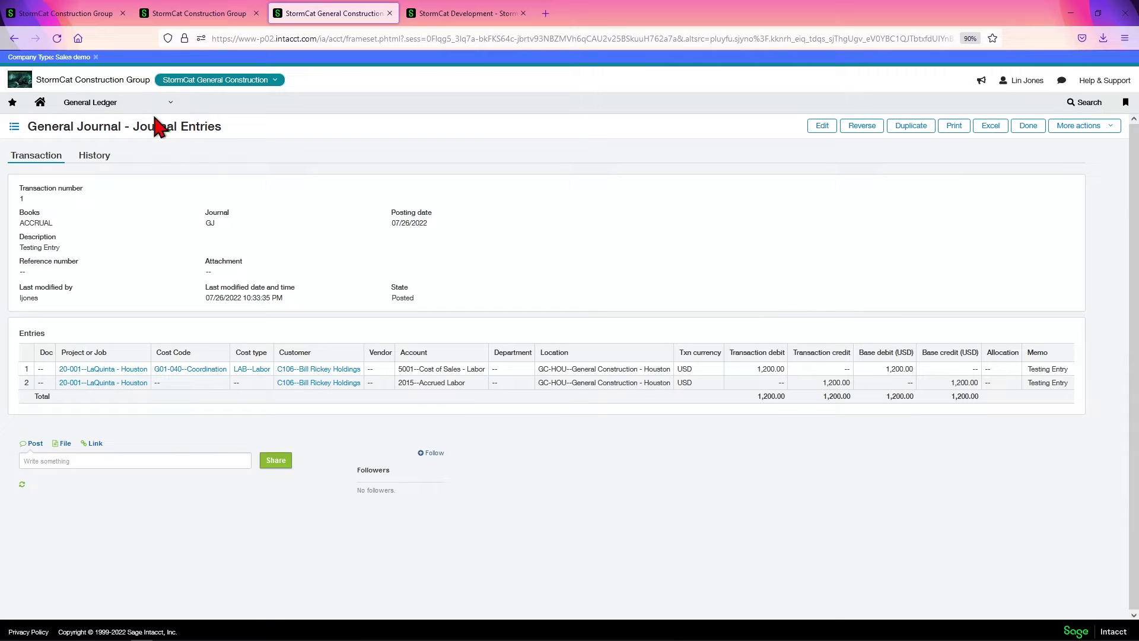
Start a blank recurring journal entry from General Ledger, glance at its Schedule settings, then return to Transaction.
{"action": "left_click", "coordinate": [130, 106]}
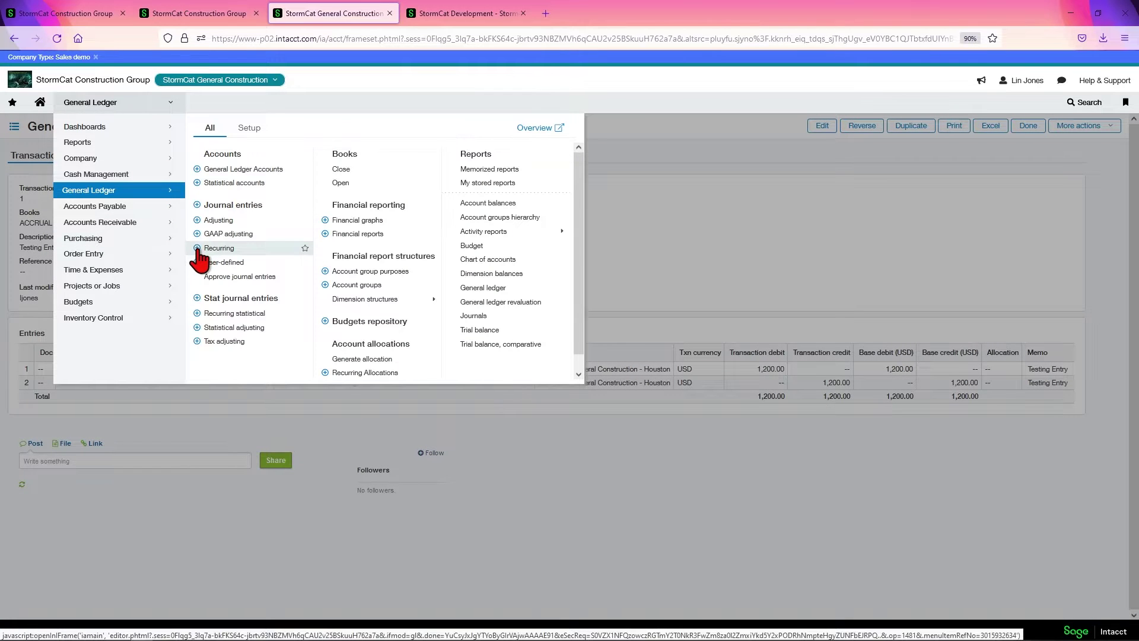
{"action": "left_click", "coordinate": [205, 249]}
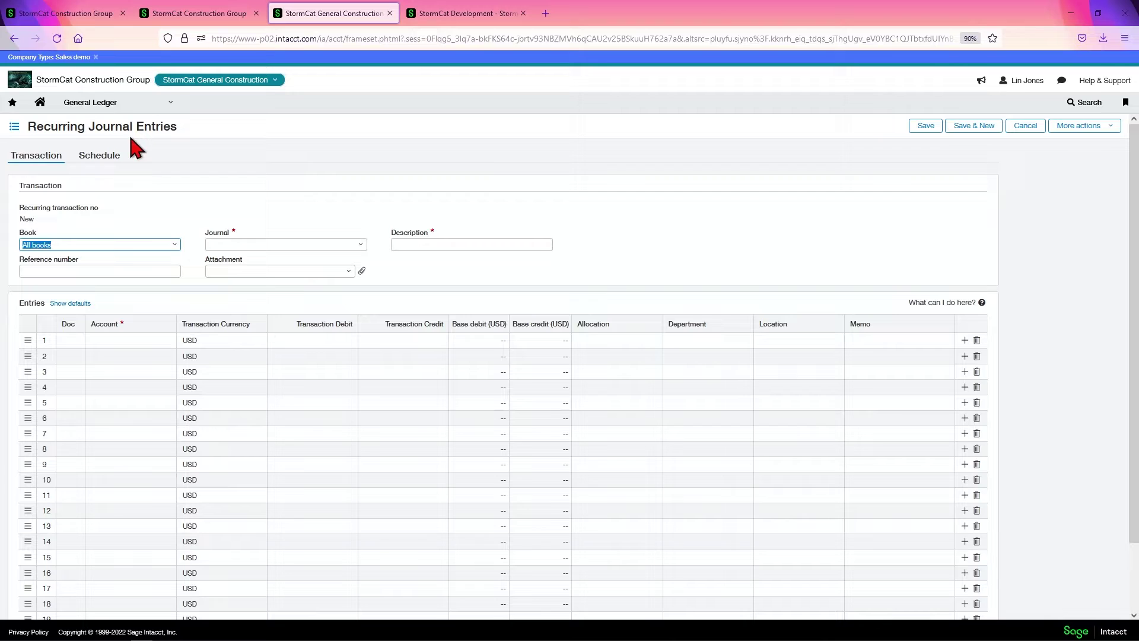
{"action": "left_click", "coordinate": [107, 107]}
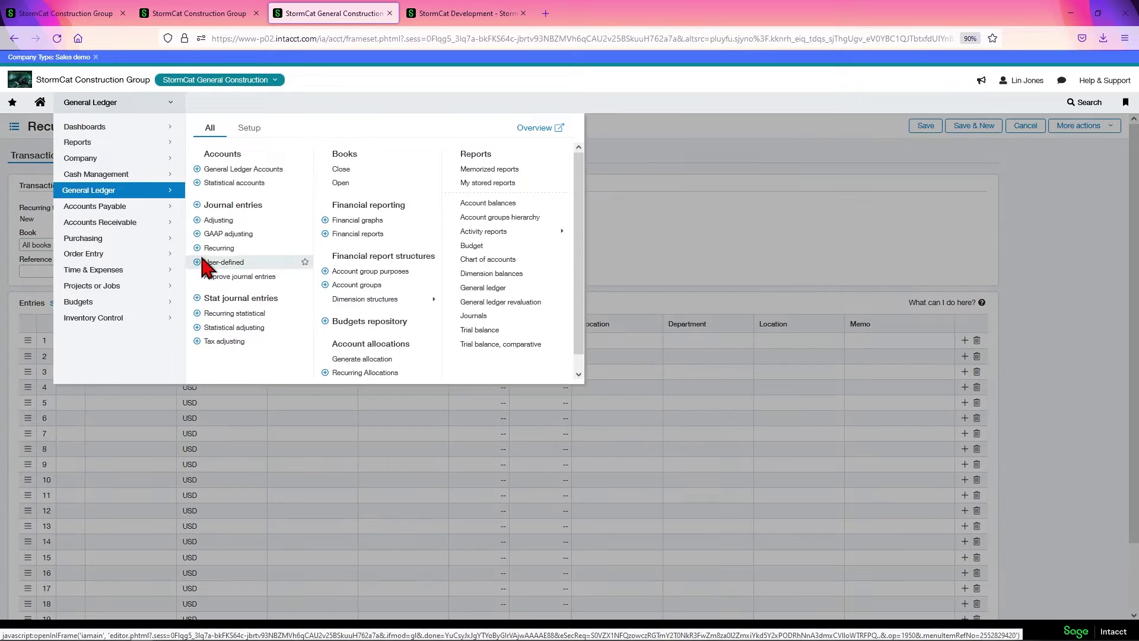
{"action": "left_click", "coordinate": [894, 241]}
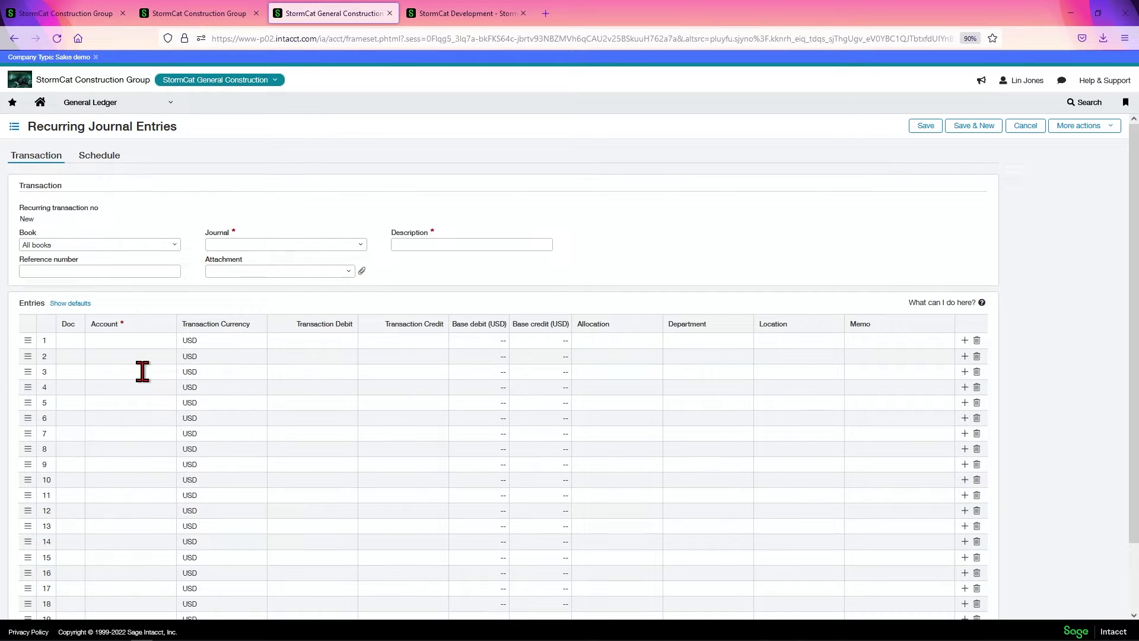
{"action": "left_click", "coordinate": [98, 155]}
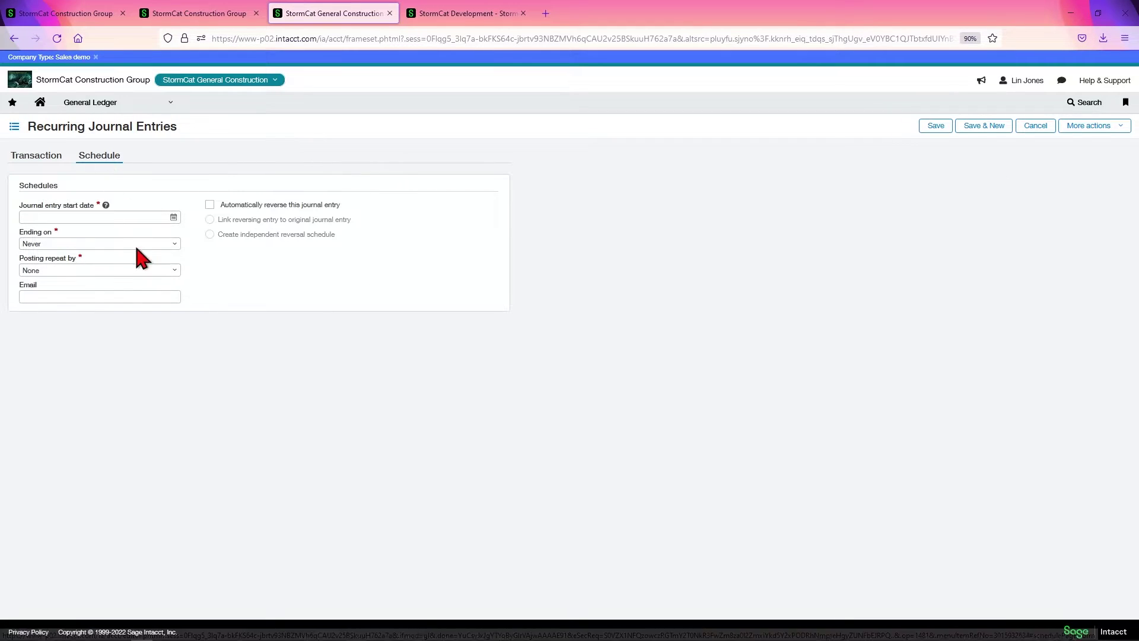
{"action": "left_click", "coordinate": [37, 156]}
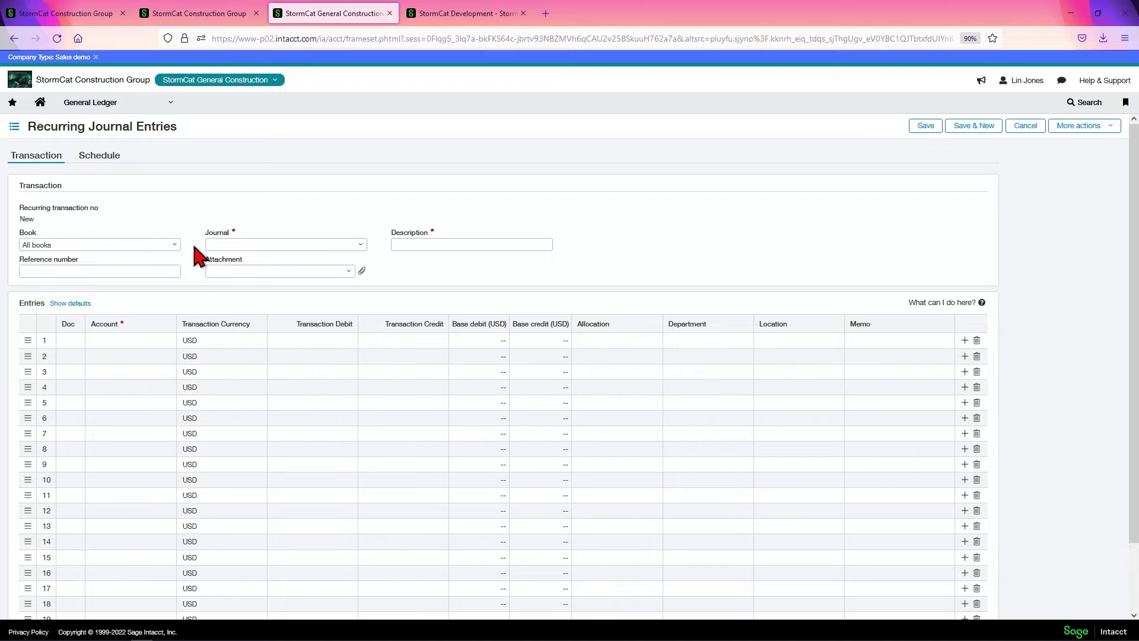
Set the recurring entry's book to Accrual.
{"action": "left_click", "coordinate": [177, 245]}
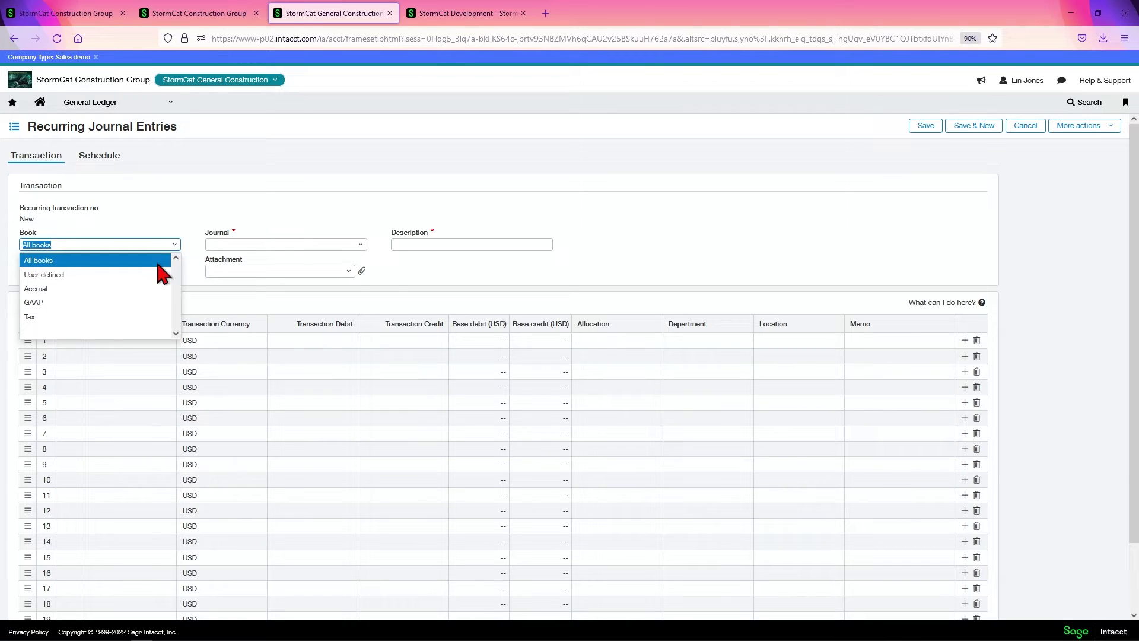
{"action": "left_click", "coordinate": [358, 246]}
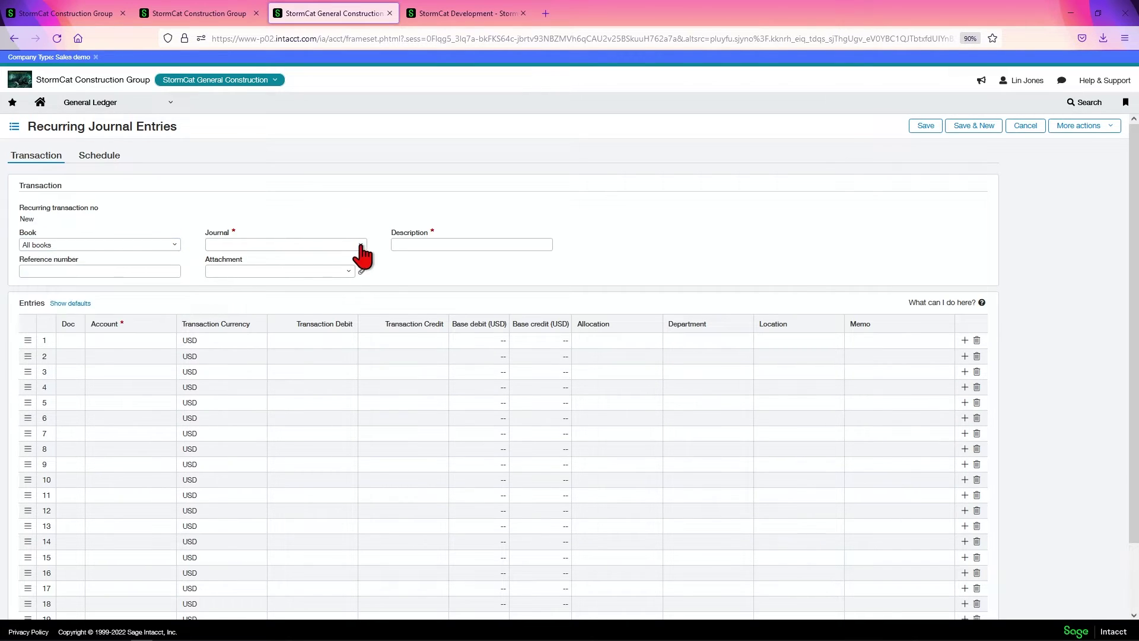
{"action": "left_click", "coordinate": [359, 245]}
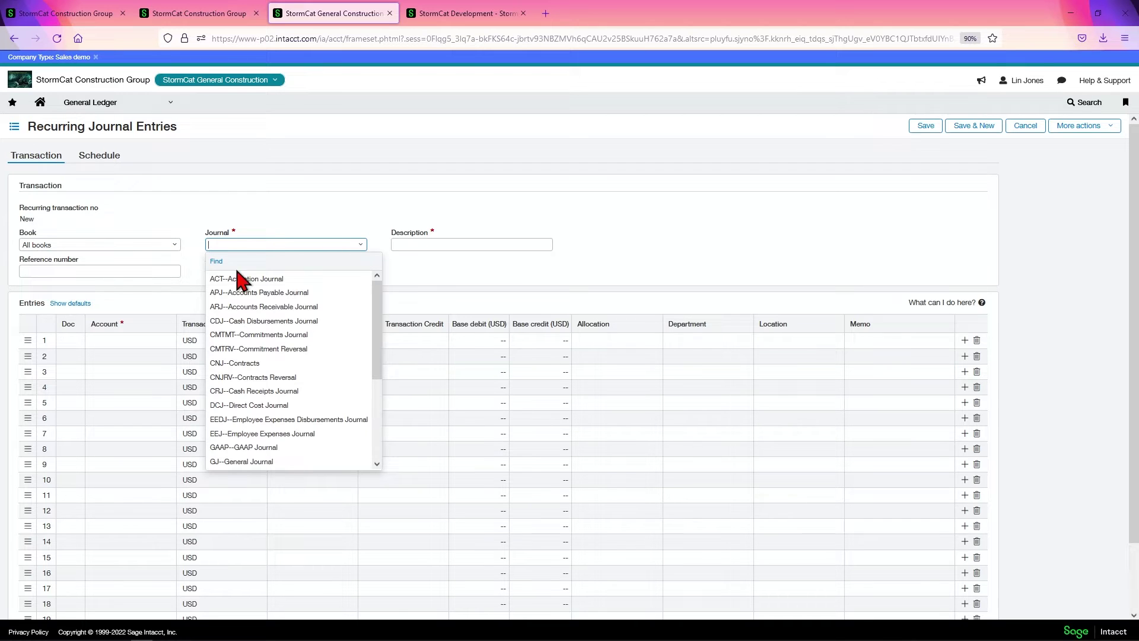
{"action": "left_click_drag", "start_coordinate": [377, 311], "coordinate": [374, 407]}
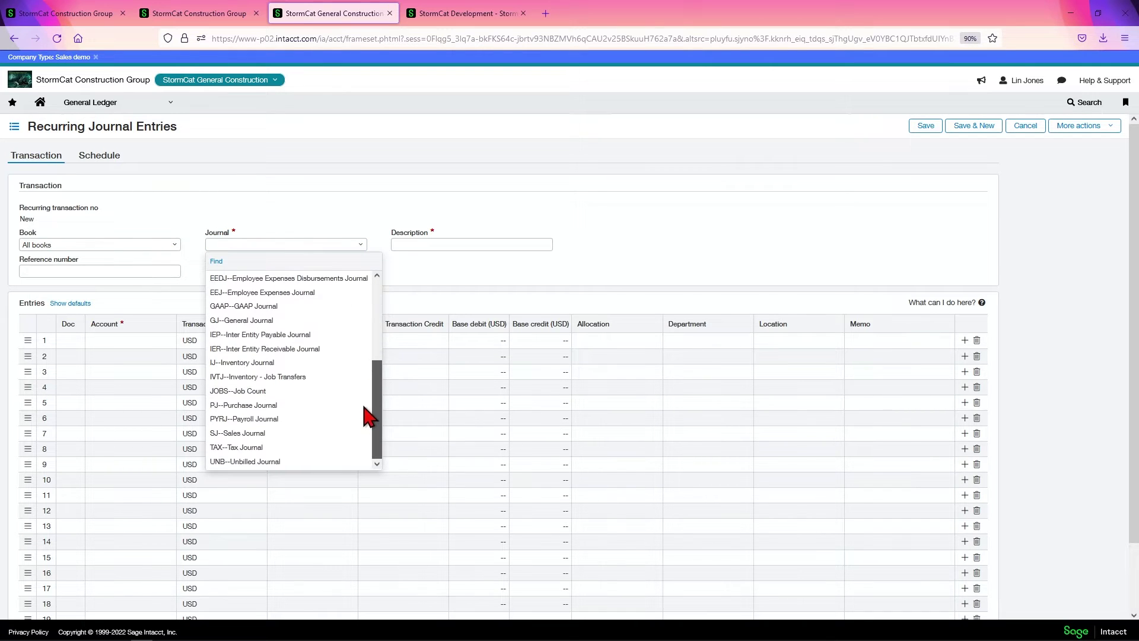
{"action": "left_click", "coordinate": [521, 273]}
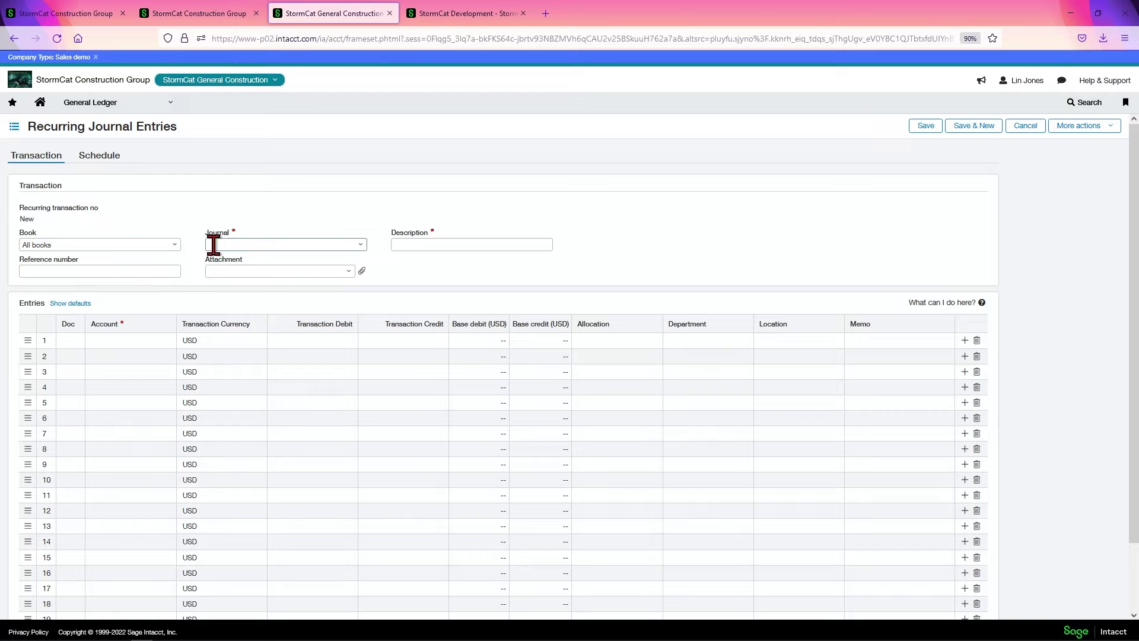
{"action": "left_click", "coordinate": [175, 248]}
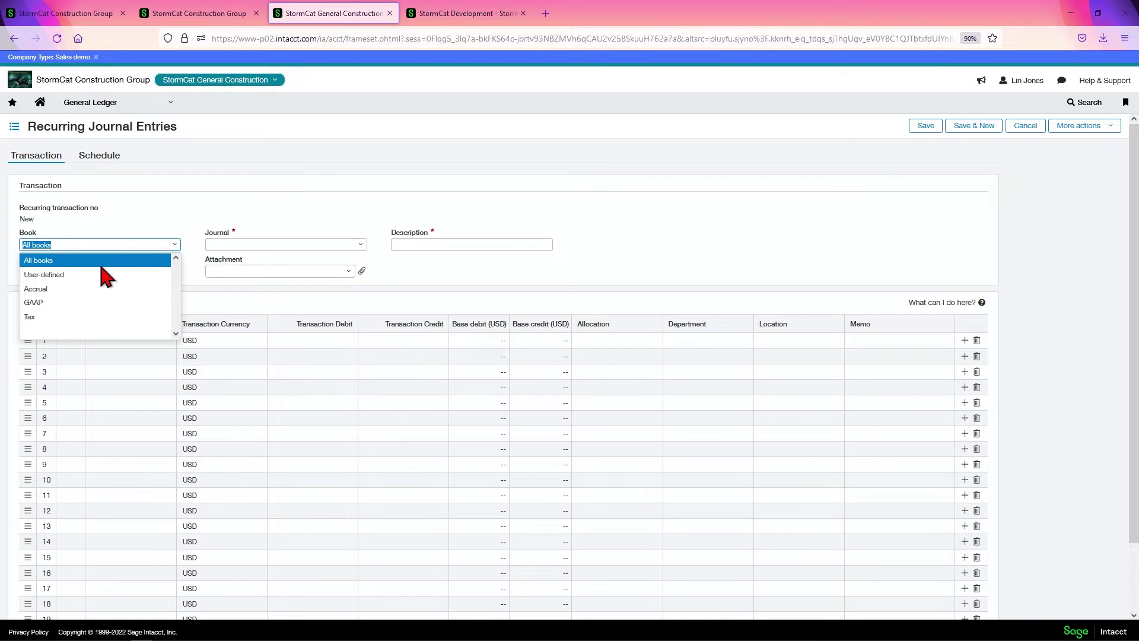
{"action": "left_click", "coordinate": [37, 289]}
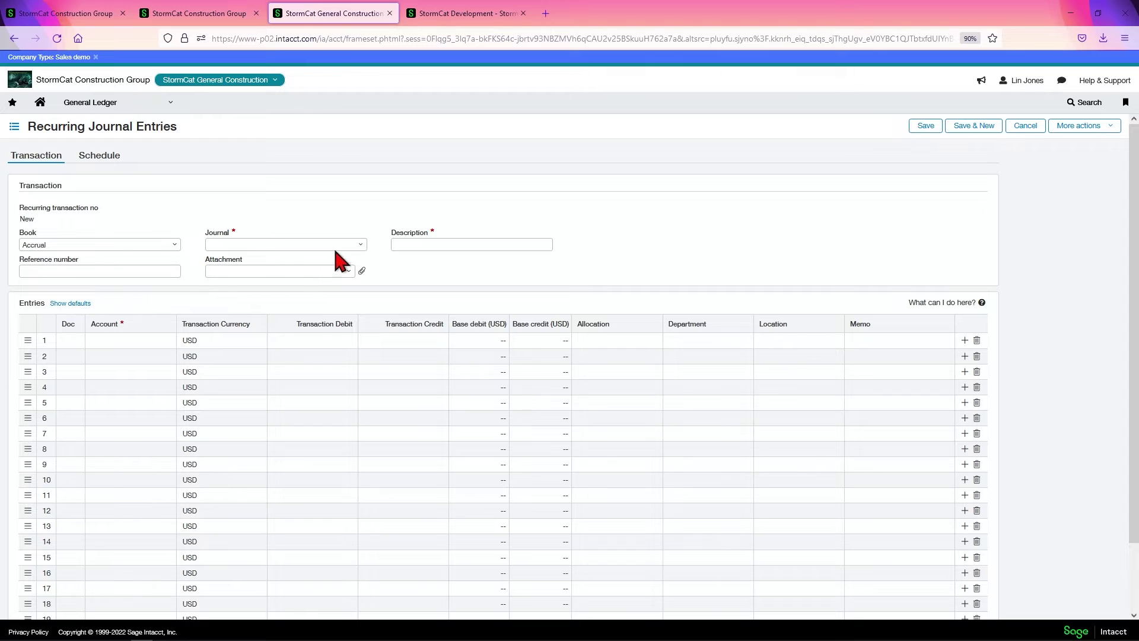
Choose GJ--General Journal and enter the description 'First Recurring entry'.
{"action": "left_click", "coordinate": [360, 245]}
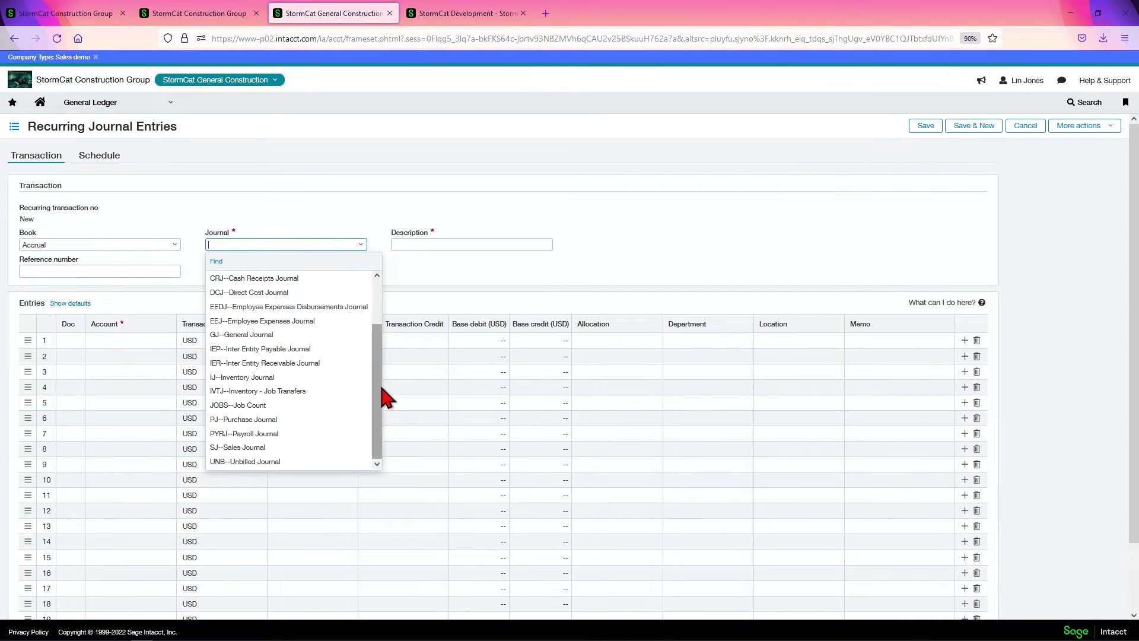
{"action": "left_click", "coordinate": [266, 334]}
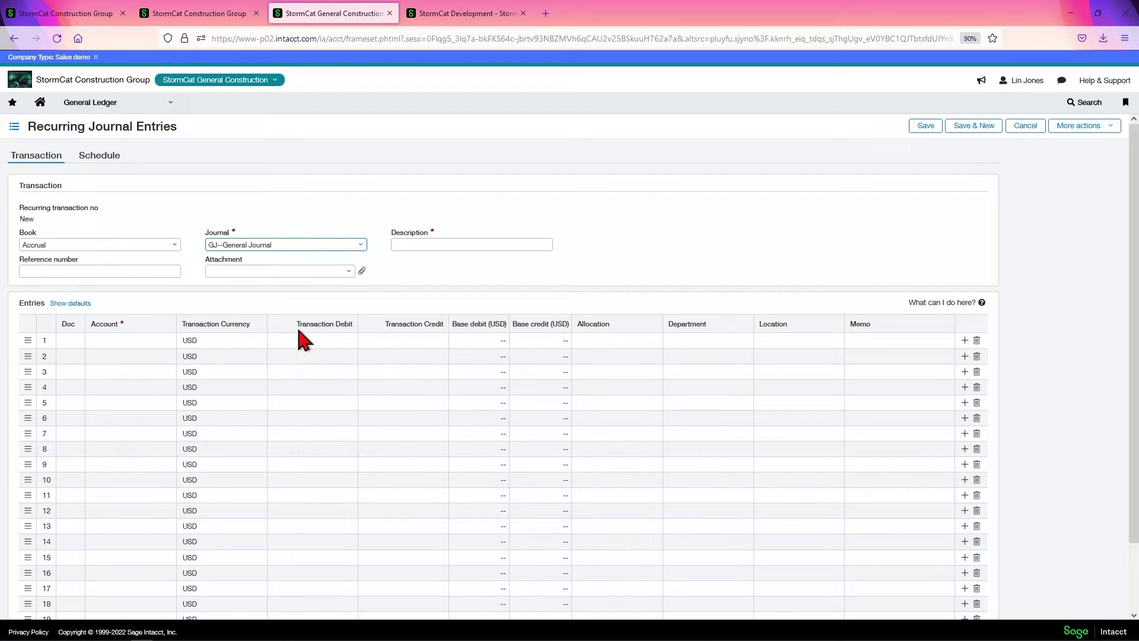
{"action": "left_click", "coordinate": [436, 245]}
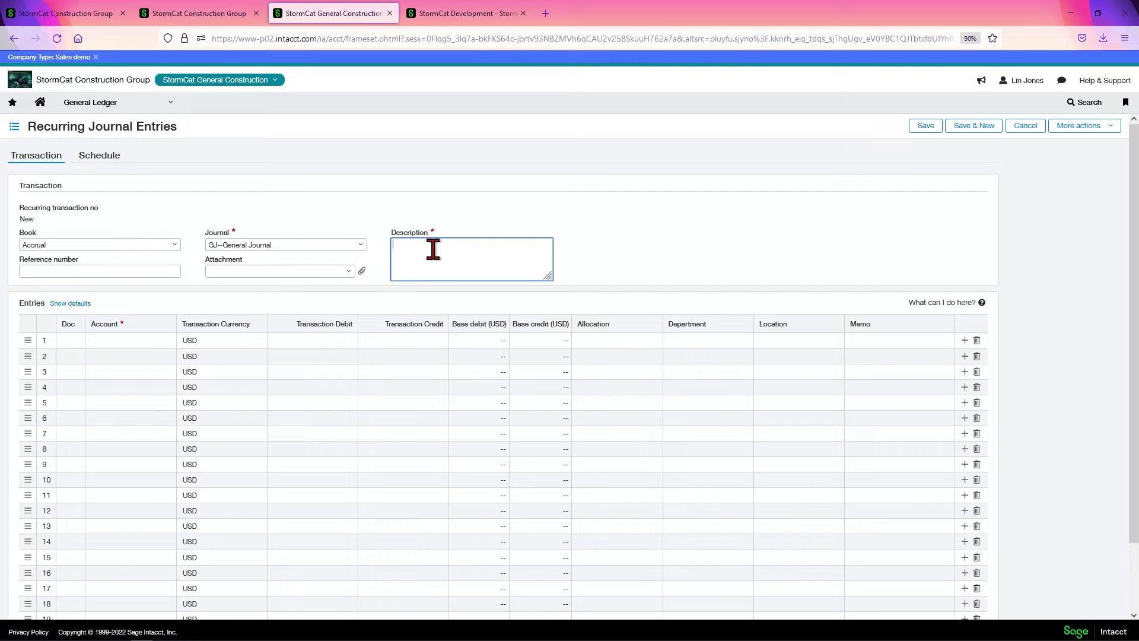
{"action": "type", "text": "First Recurring entry"}
{"action": "left_click", "coordinate": [145, 271]}
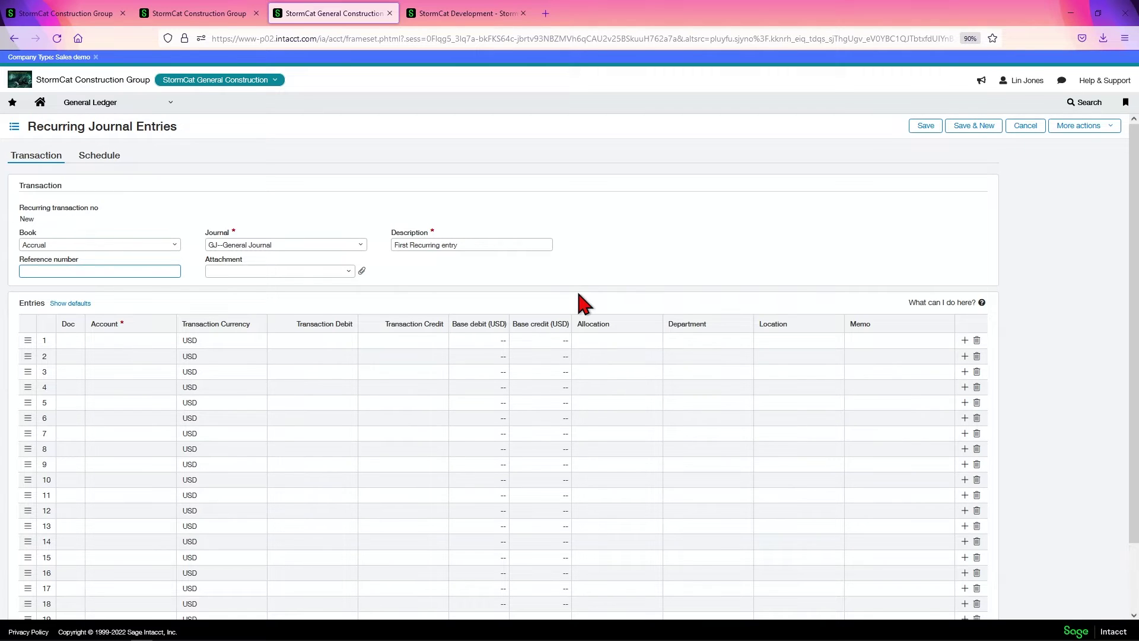
Edit the entries layout for all form views, moving the Doc field into the line details.
{"action": "left_click", "coordinate": [1099, 129]}
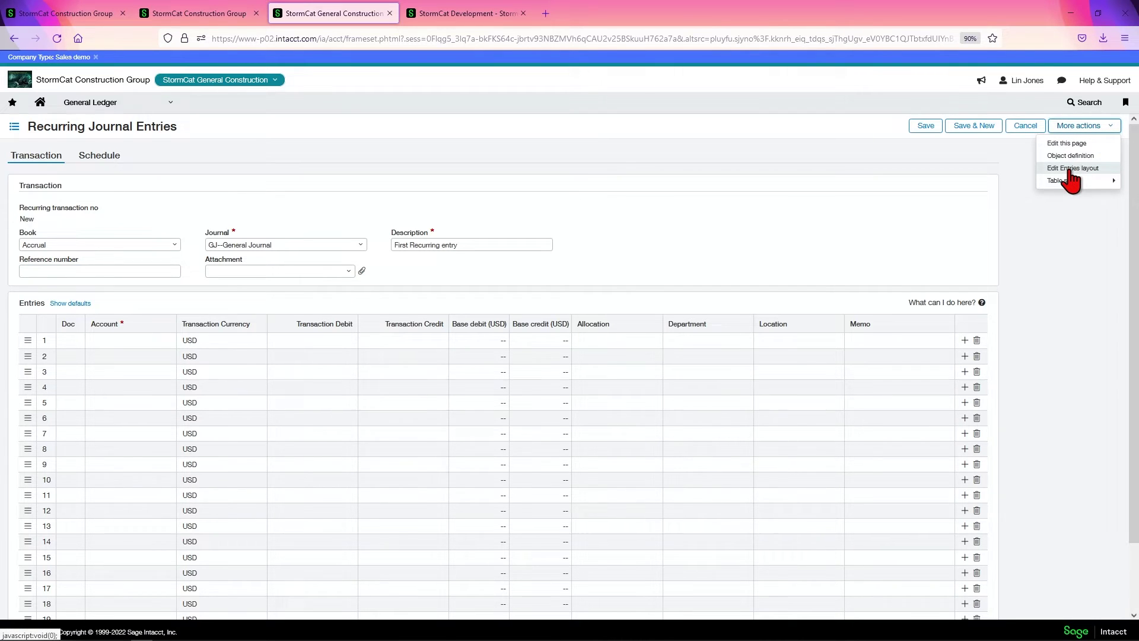
{"action": "left_click", "coordinate": [1071, 169]}
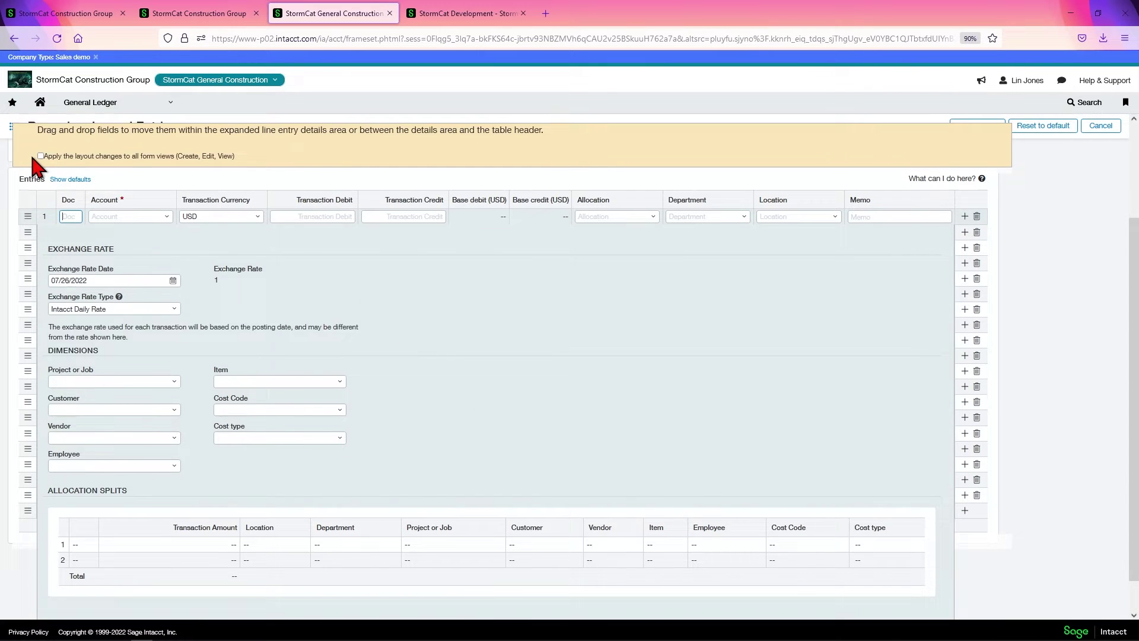
{"action": "left_click", "coordinate": [40, 156]}
{"action": "left_click_drag", "start_coordinate": [70, 205], "coordinate": [251, 440]}
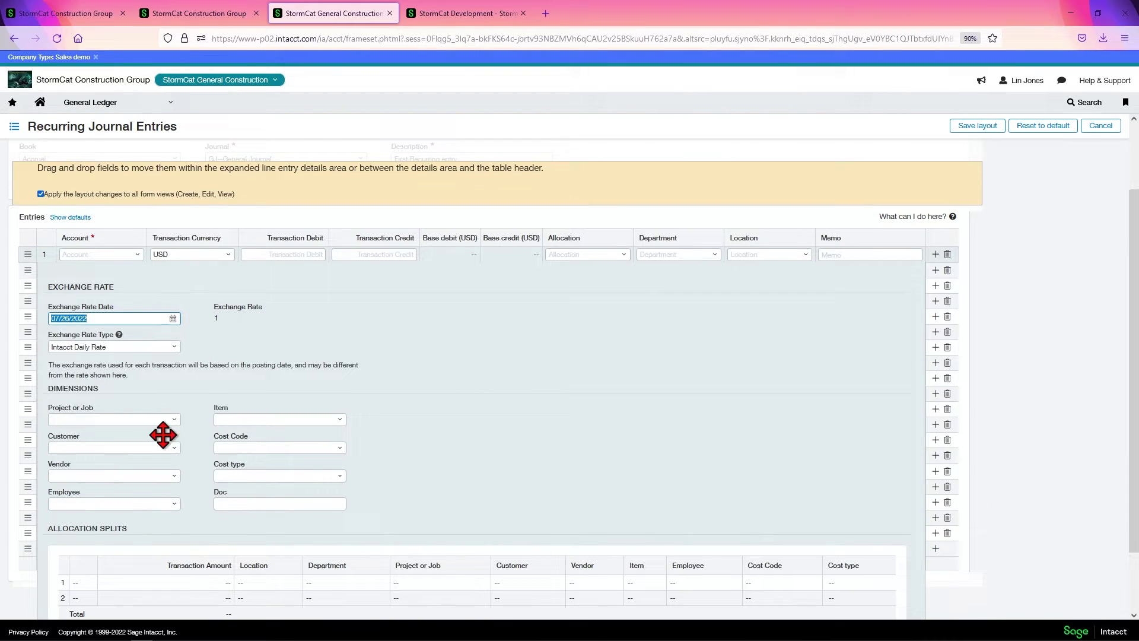
Move Project, Cost Code and Cost type into the grid; move Transaction Currency and Base debit/credit into details.
{"action": "left_click_drag", "start_coordinate": [63, 406], "coordinate": [59, 233]}
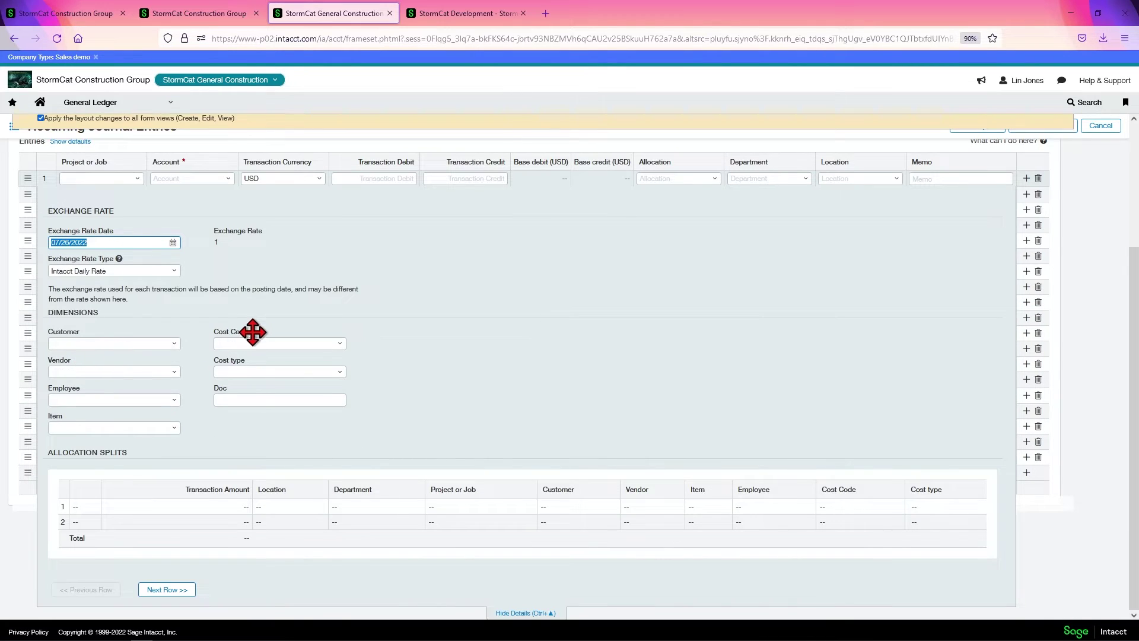
{"action": "left_click_drag", "start_coordinate": [237, 331], "coordinate": [177, 173]}
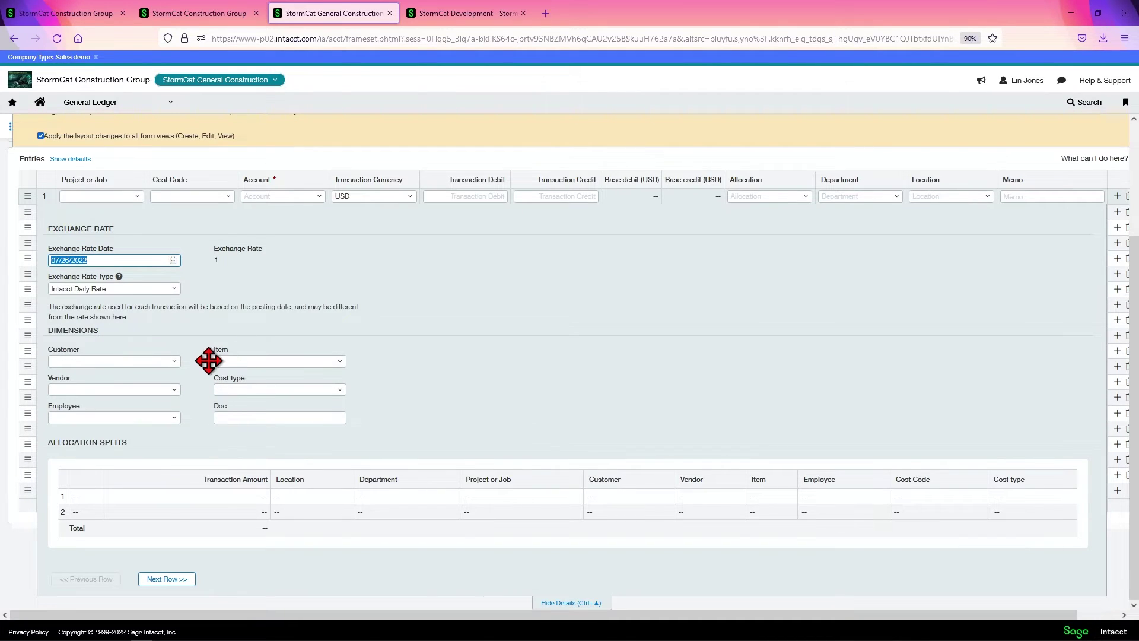
{"action": "mouse_move", "coordinate": [222, 373]}
{"action": "left_mouse_down"}
{"action": "mouse_move", "coordinate": [257, 254]}
{"action": "mouse_move", "coordinate": [243, 183]}
{"action": "left_mouse_up"}
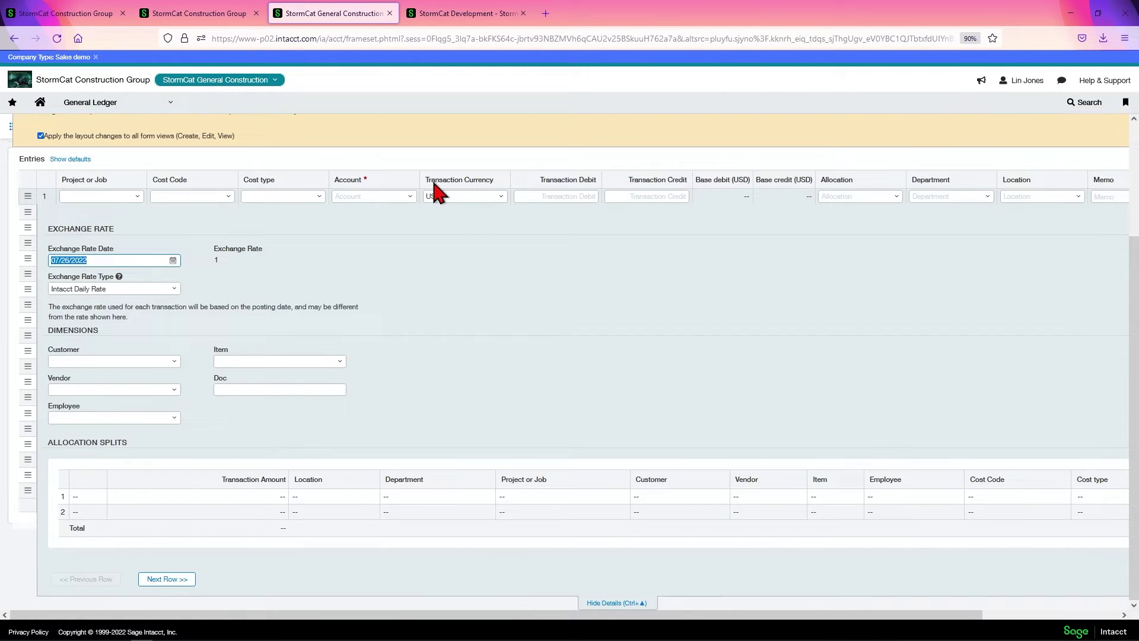
{"action": "left_click_drag", "start_coordinate": [424, 178], "coordinate": [292, 265]}
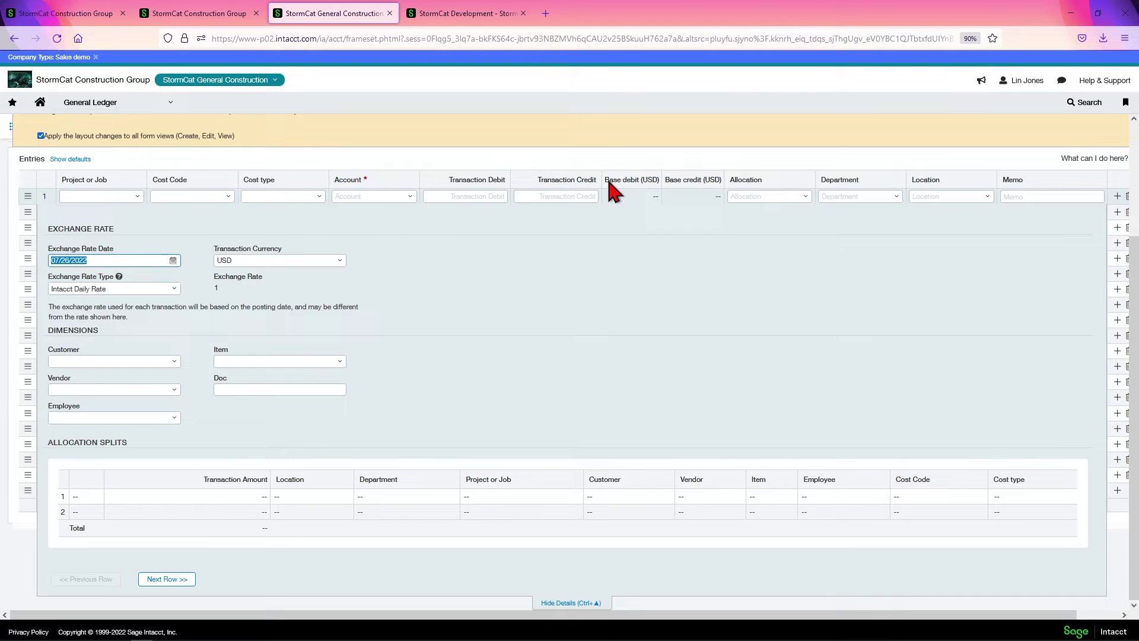
{"action": "left_click_drag", "start_coordinate": [610, 184], "coordinate": [338, 274]}
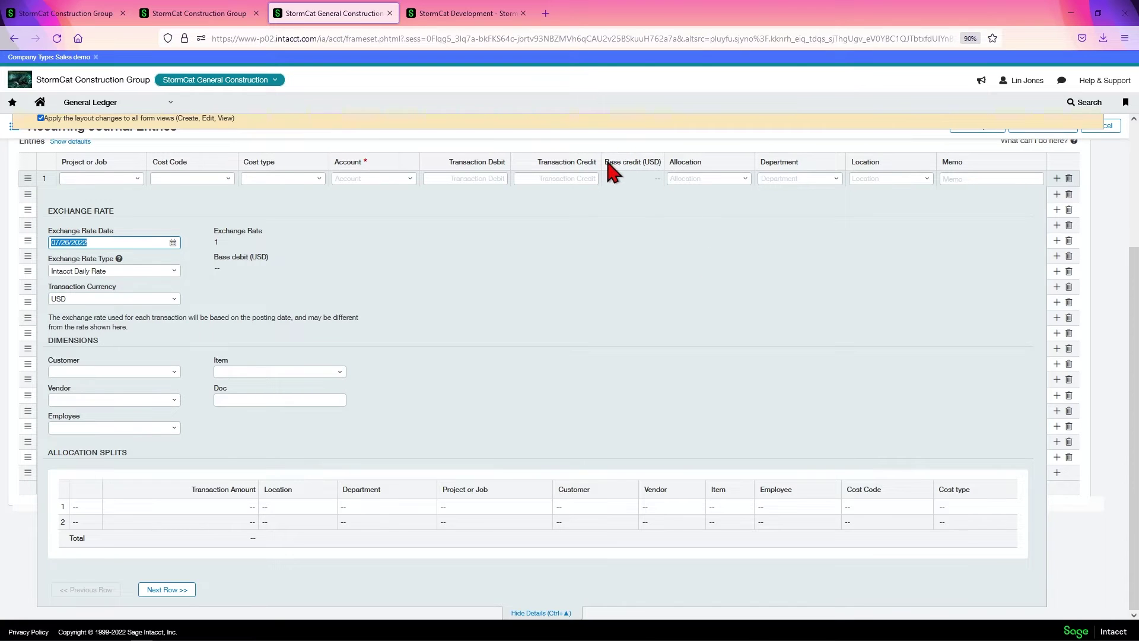
{"action": "left_click_drag", "start_coordinate": [604, 162], "coordinate": [305, 278]}
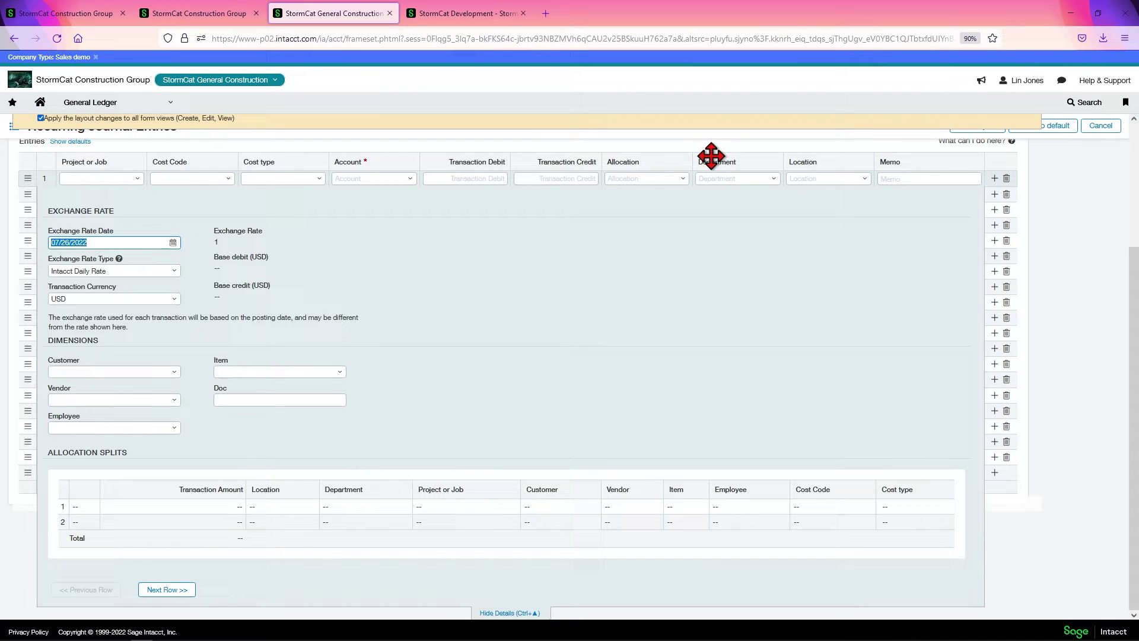
Place the Department, Location and Allocation columns before Account and save the layout.
{"action": "left_click_drag", "start_coordinate": [715, 156], "coordinate": [380, 161]}
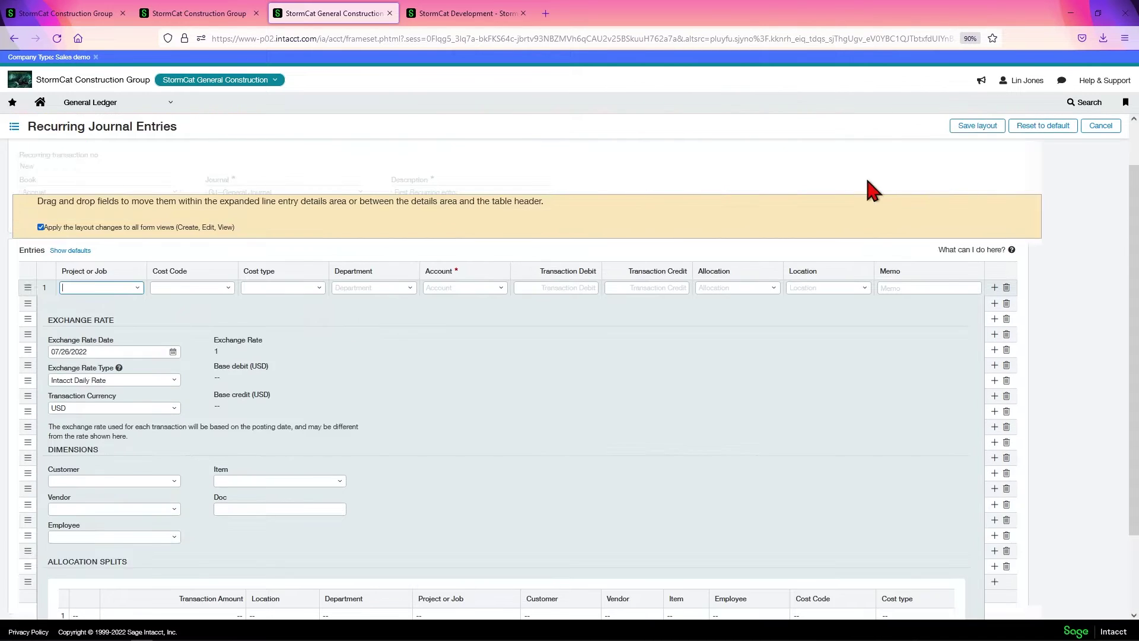
{"action": "left_click_drag", "start_coordinate": [798, 162], "coordinate": [462, 168]}
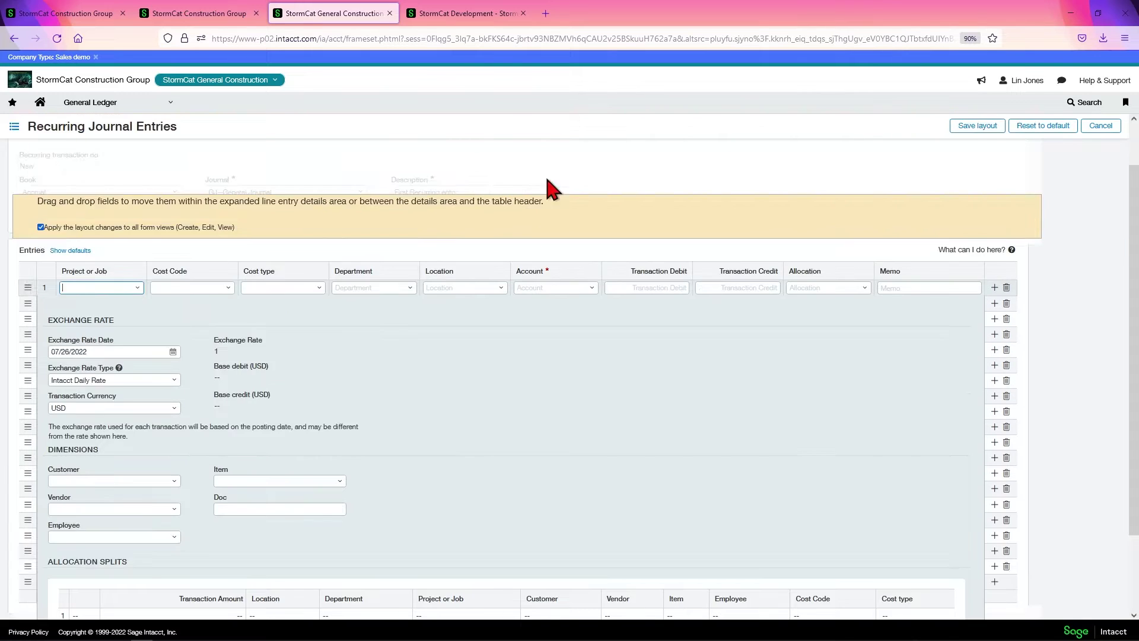
{"action": "left_click_drag", "start_coordinate": [809, 163], "coordinate": [555, 170]}
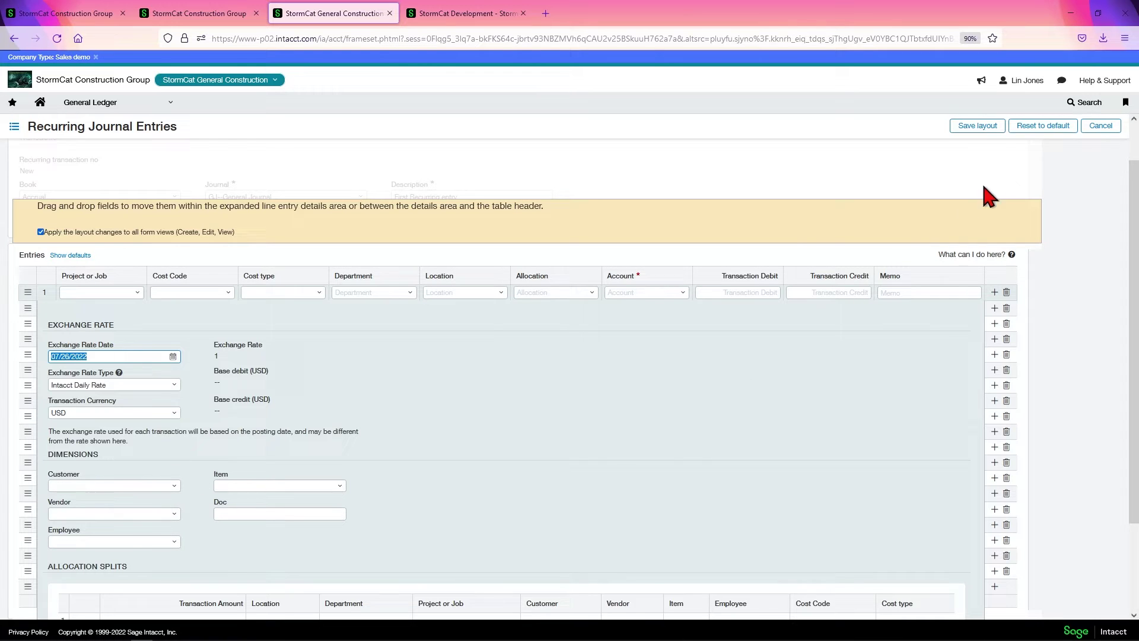
{"action": "left_click", "coordinate": [981, 127]}
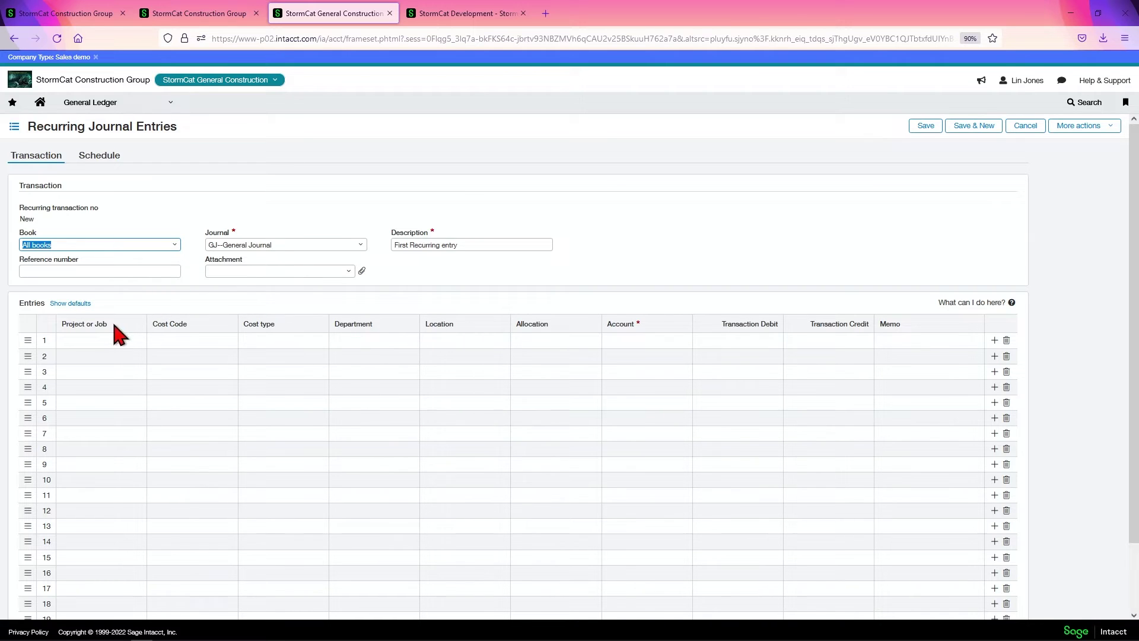
Choose the Accrual book and give line 1 project 20-004 Fullerton Warehouse - Dallas and cost code G16-000--ELECTRICAL.
{"action": "left_click", "coordinate": [173, 252]}
{"action": "left_click", "coordinate": [71, 288]}
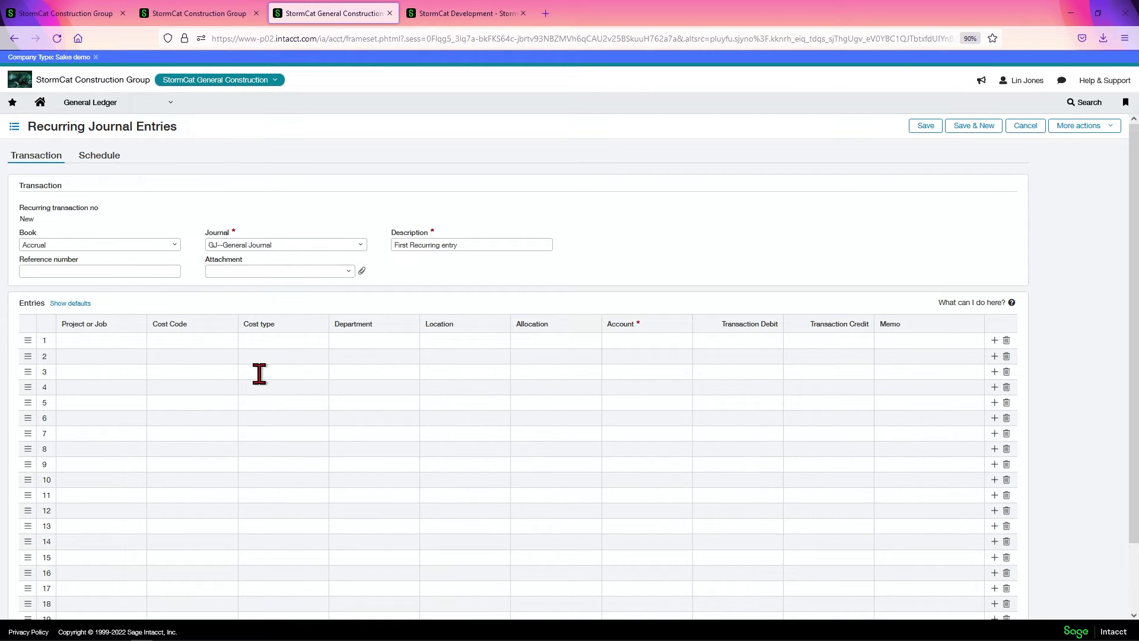
{"action": "left_click", "coordinate": [118, 340]}
{"action": "left_click", "coordinate": [140, 340]}
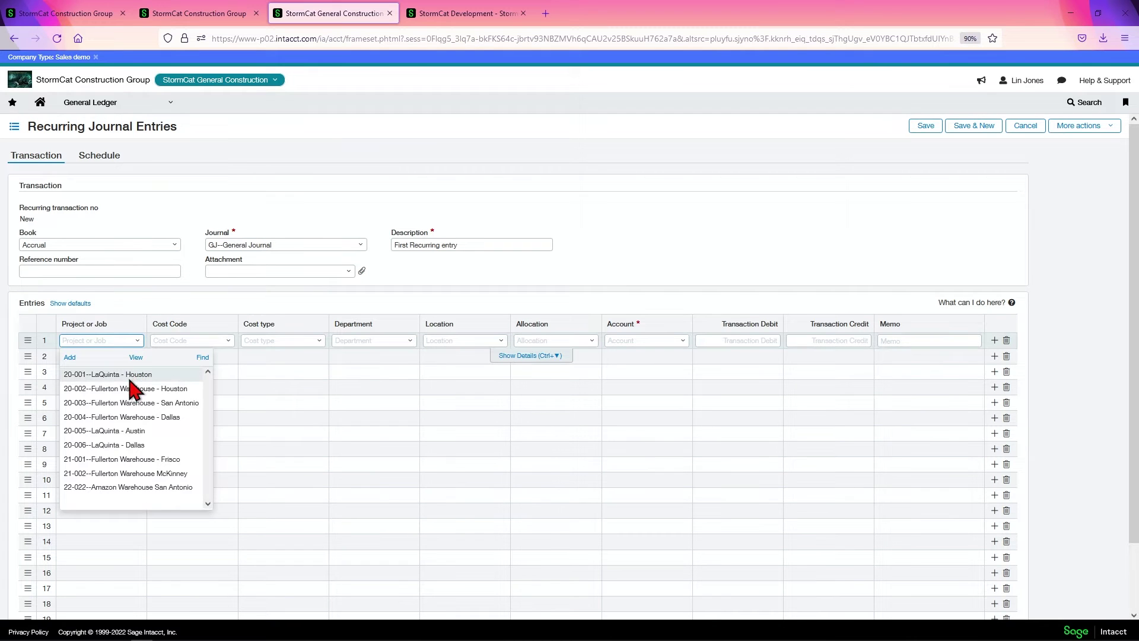
{"action": "left_click", "coordinate": [122, 417]}
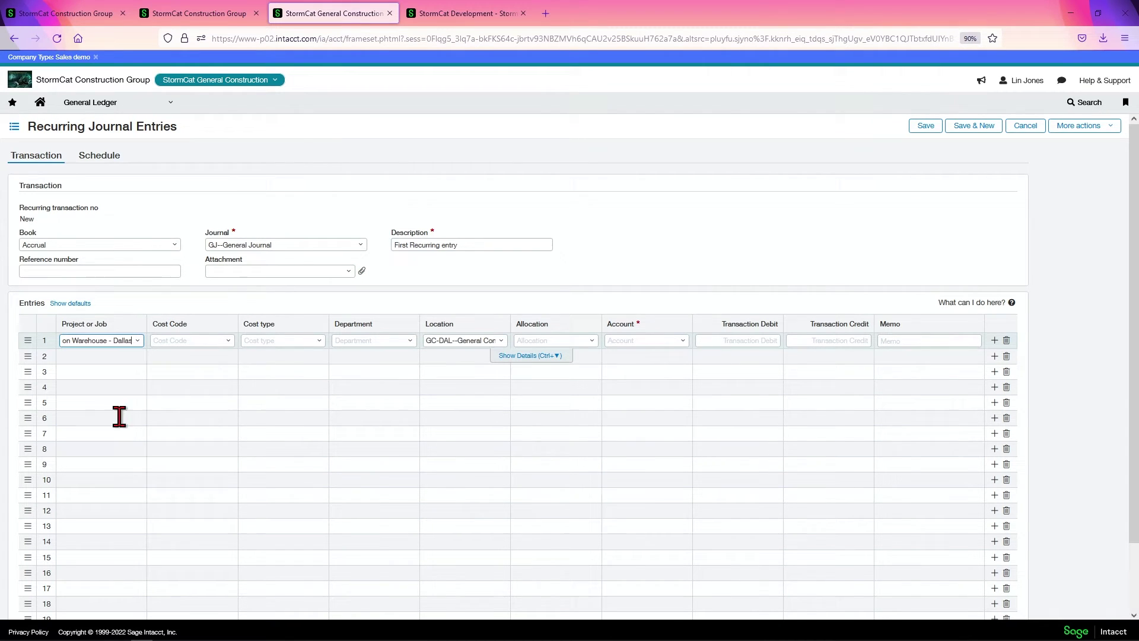
{"action": "left_click", "coordinate": [229, 342]}
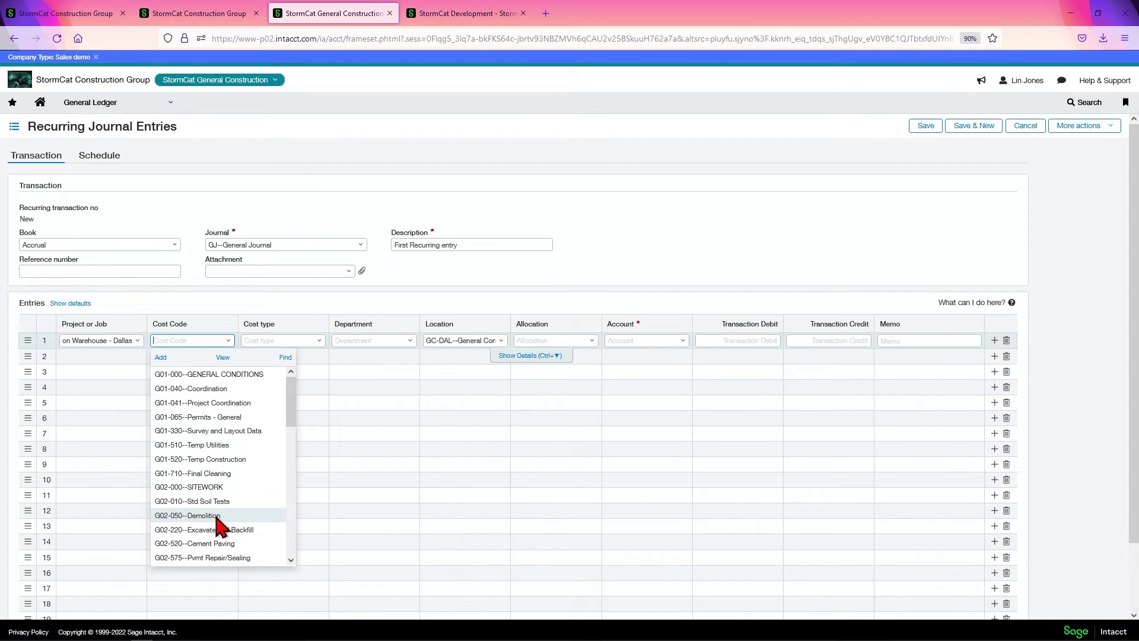
{"action": "scroll", "coordinate": [217, 519], "scroll_direction": "down", "scroll_amount": 3}
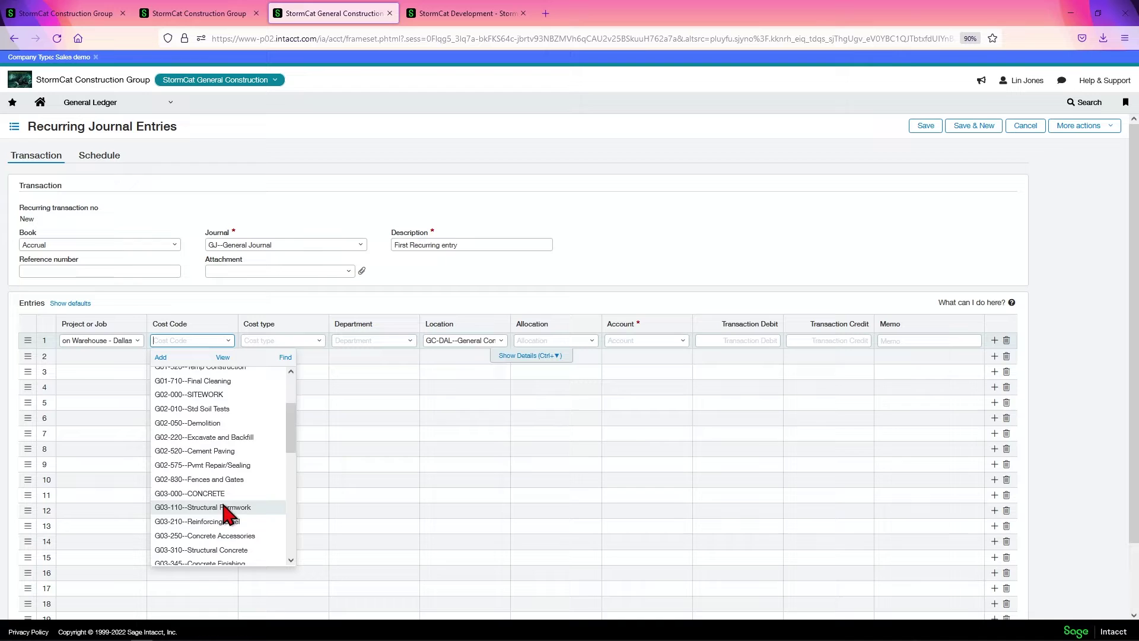
{"action": "scroll", "coordinate": [229, 504], "scroll_direction": "down", "scroll_amount": 6}
{"action": "scroll", "coordinate": [229, 509], "scroll_direction": "down", "scroll_amount": 6}
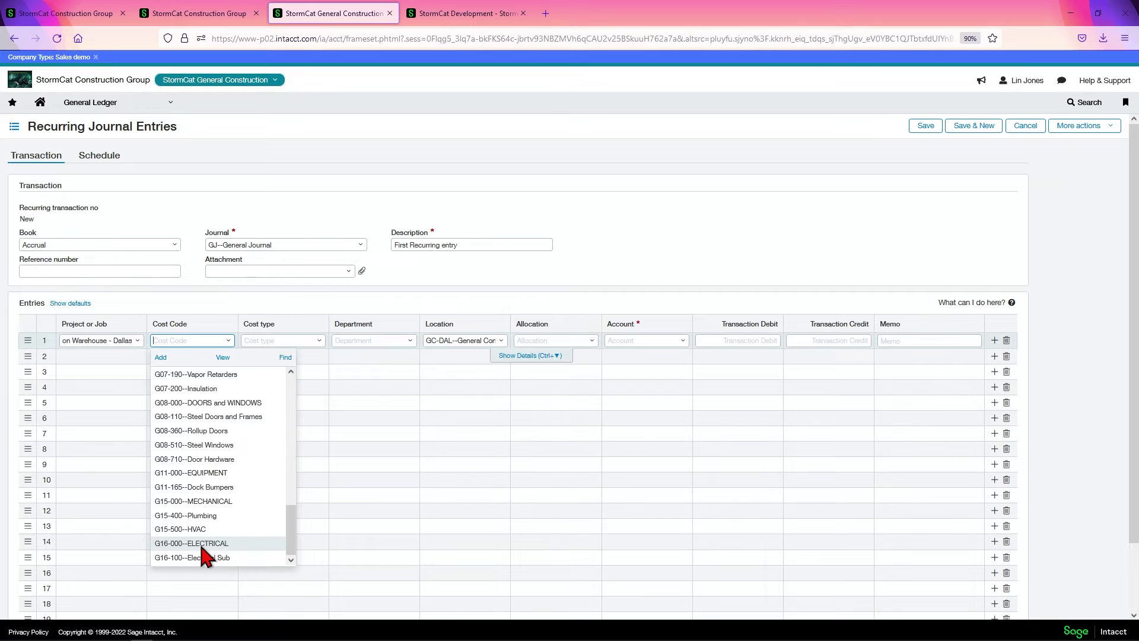
{"action": "left_click", "coordinate": [199, 542]}
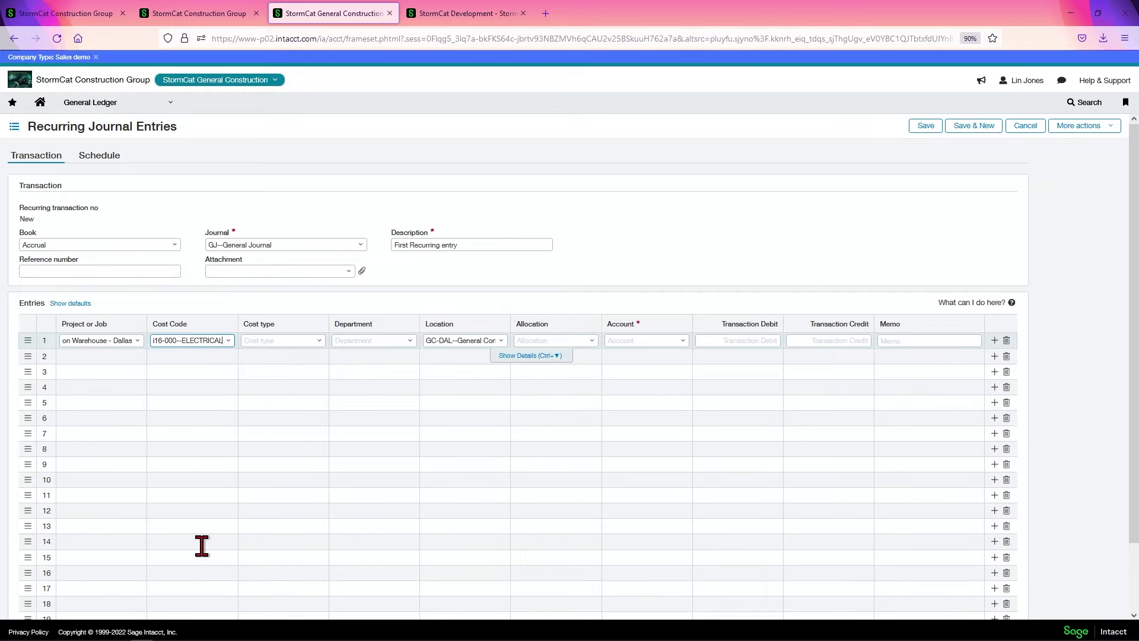
Set line 1's account to 5003--Cost of Sales - Materials with a 1,500.00 debit.
{"action": "left_click", "coordinate": [318, 340]}
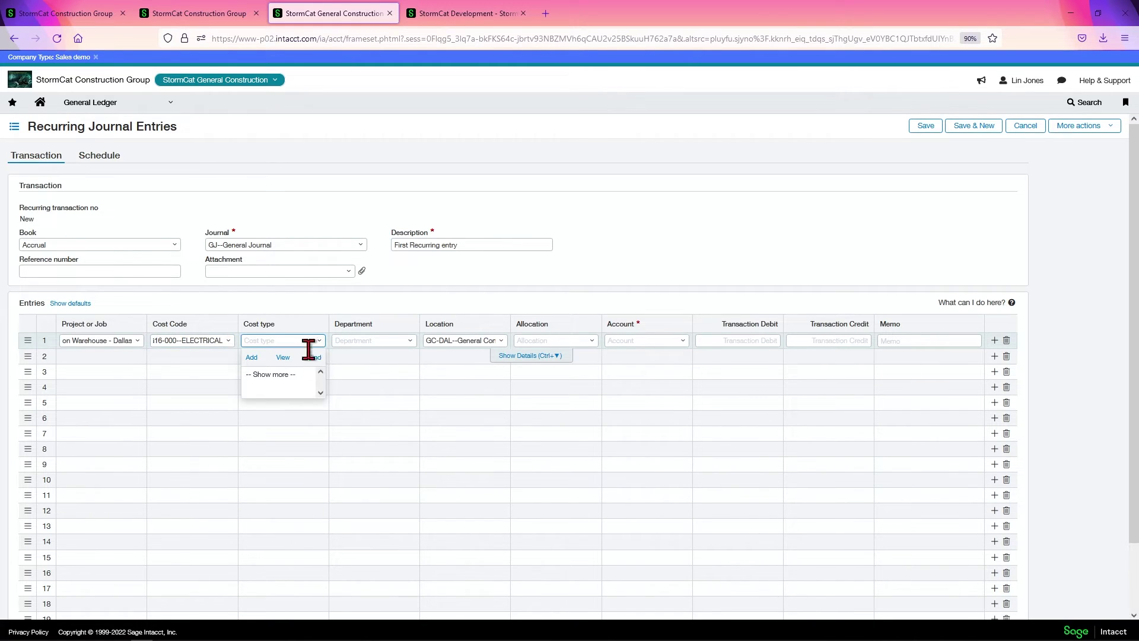
{"action": "left_click", "coordinate": [354, 384]}
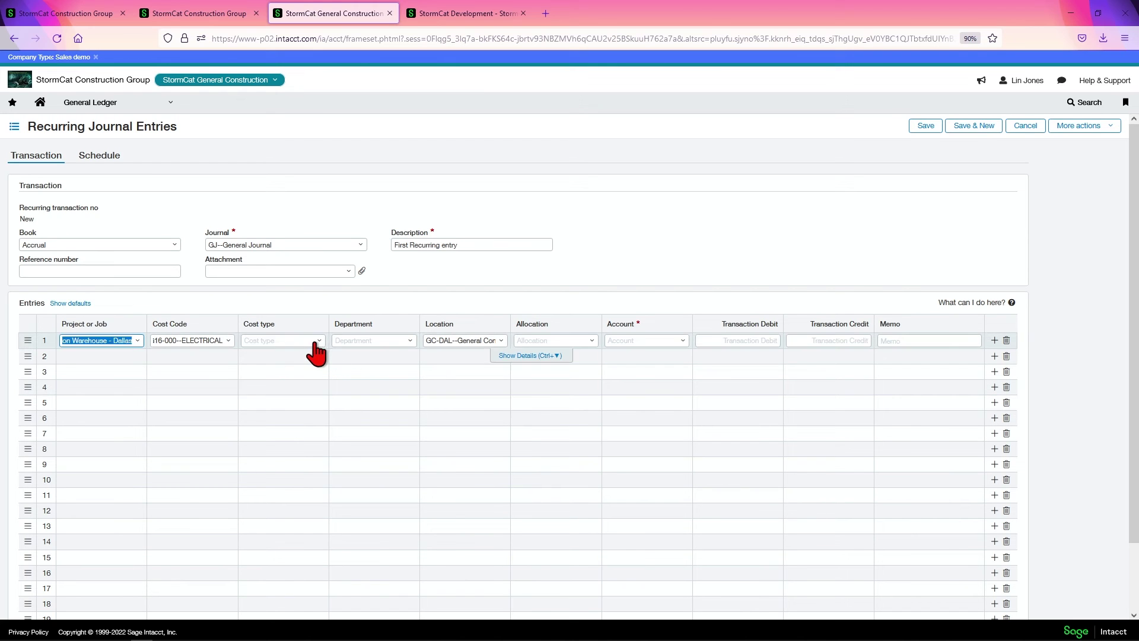
{"action": "left_click", "coordinate": [315, 341]}
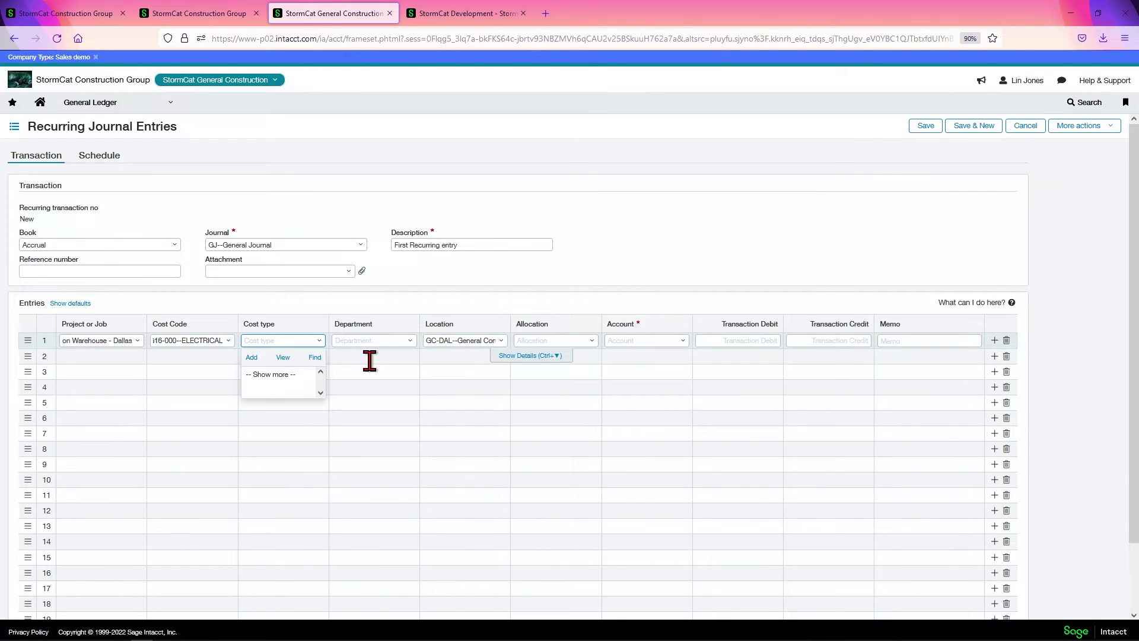
{"action": "left_click", "coordinate": [398, 359]}
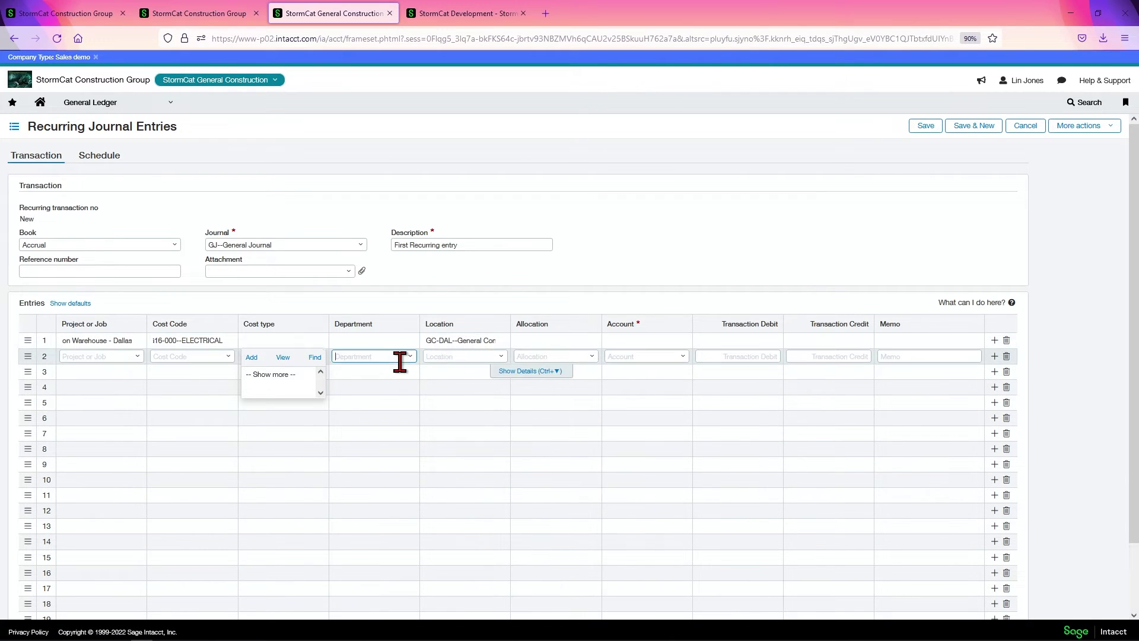
{"action": "left_click", "coordinate": [456, 342]}
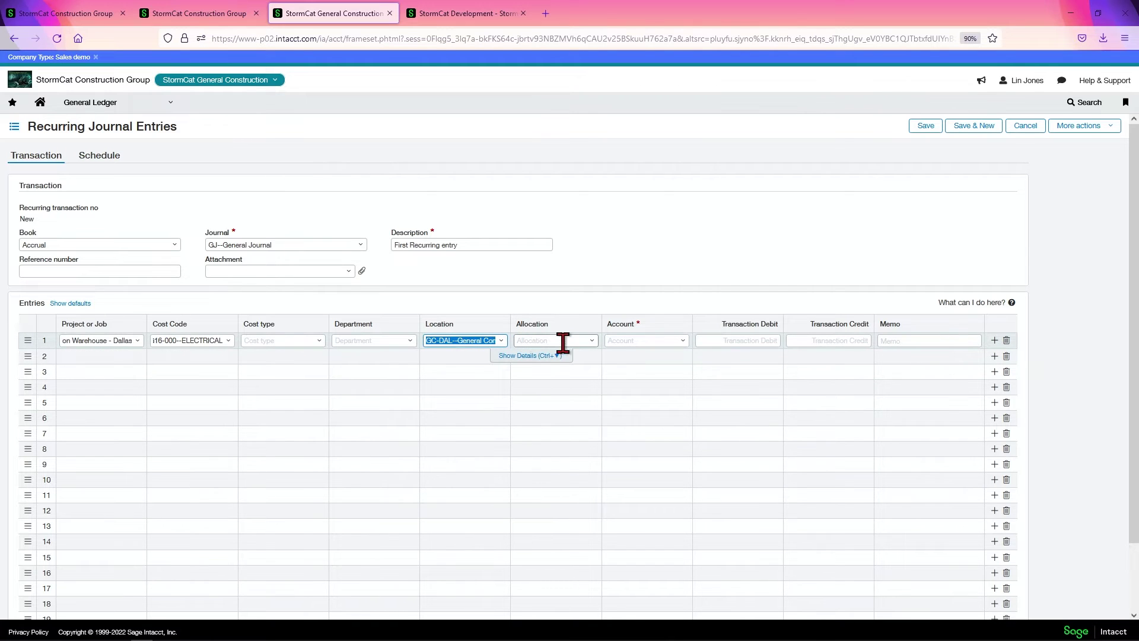
{"action": "left_click", "coordinate": [636, 341]}
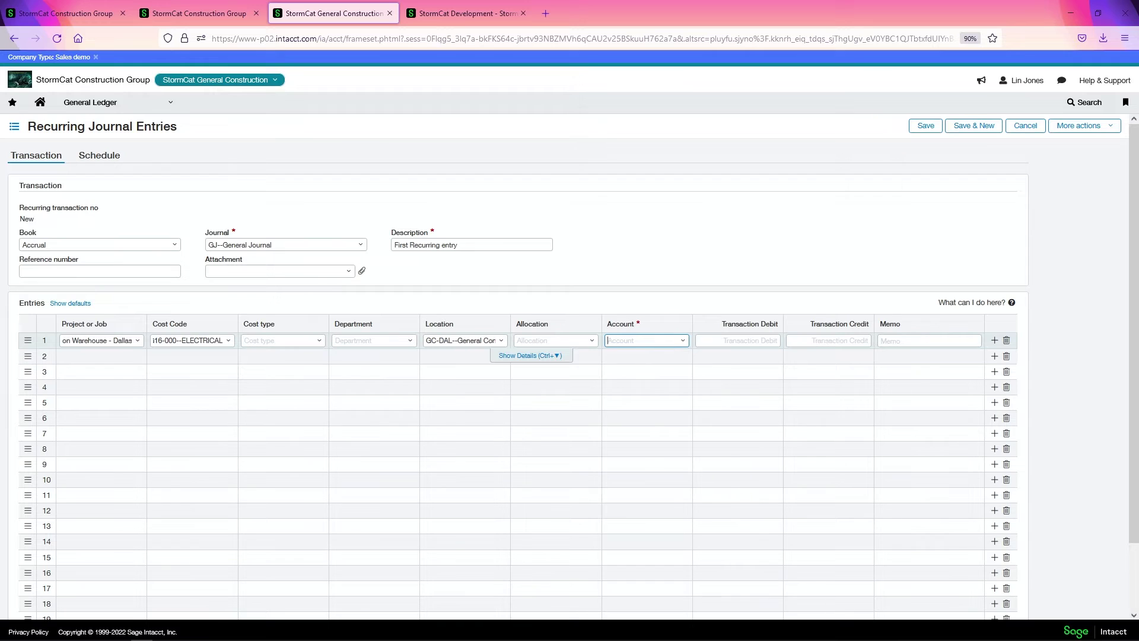
{"action": "type", "text": "5"}
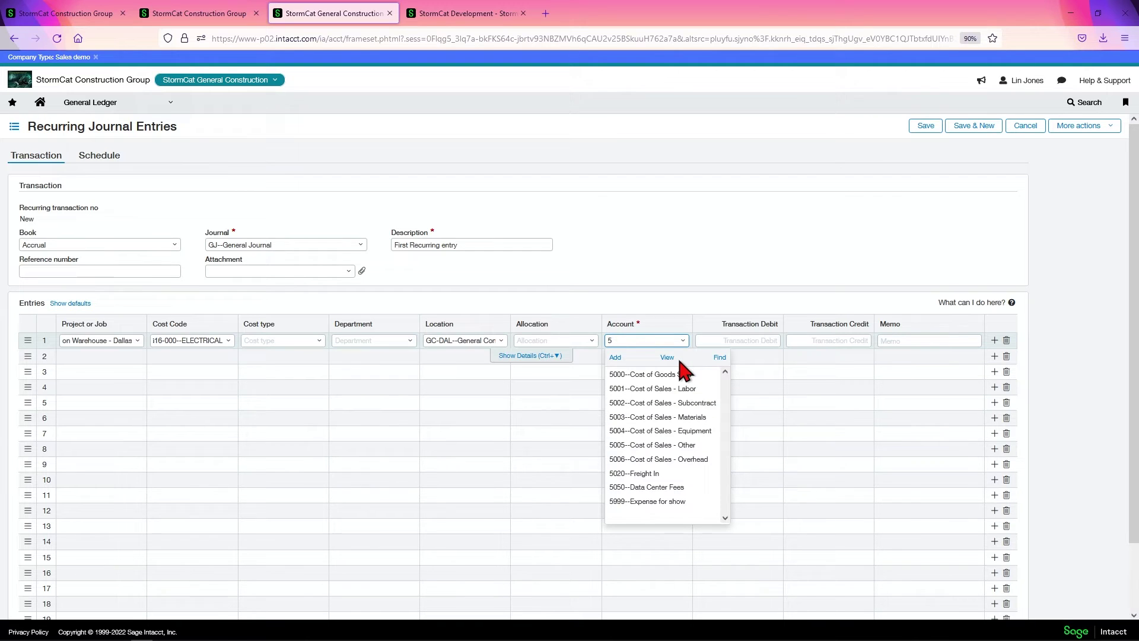
{"action": "left_click", "coordinate": [686, 417]}
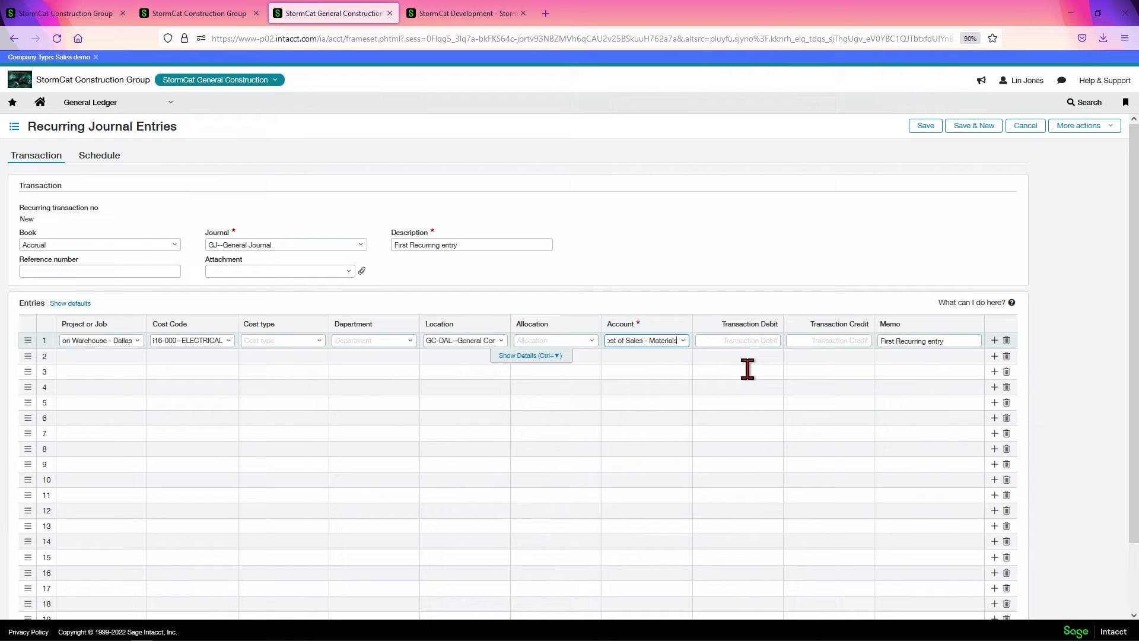
{"action": "left_click", "coordinate": [775, 339]}
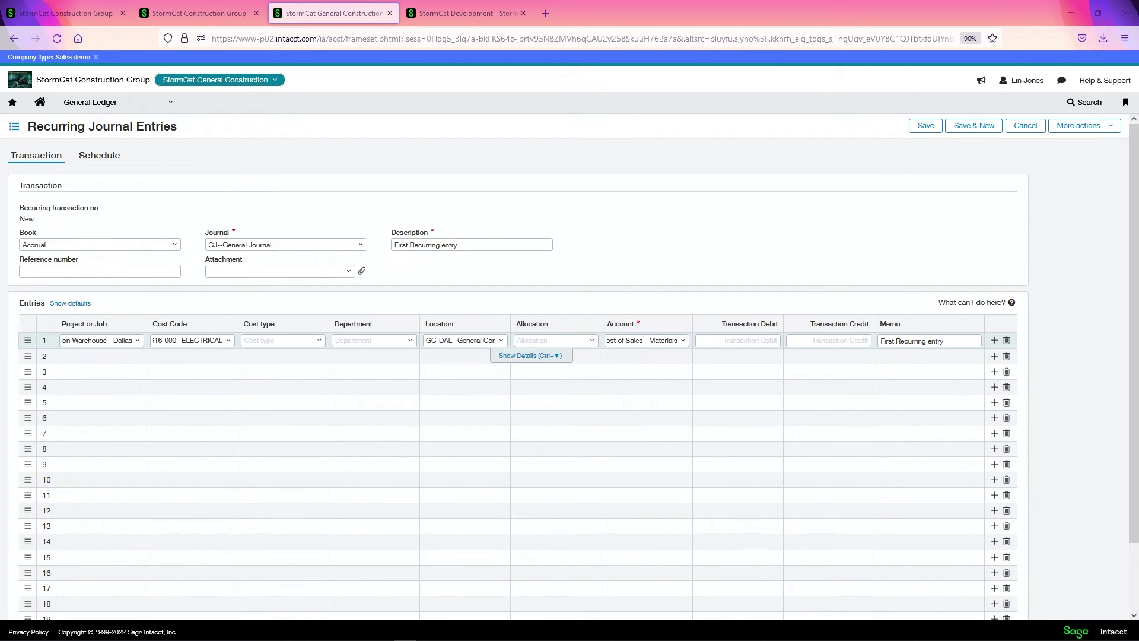
{"action": "left_click", "coordinate": [733, 343]}
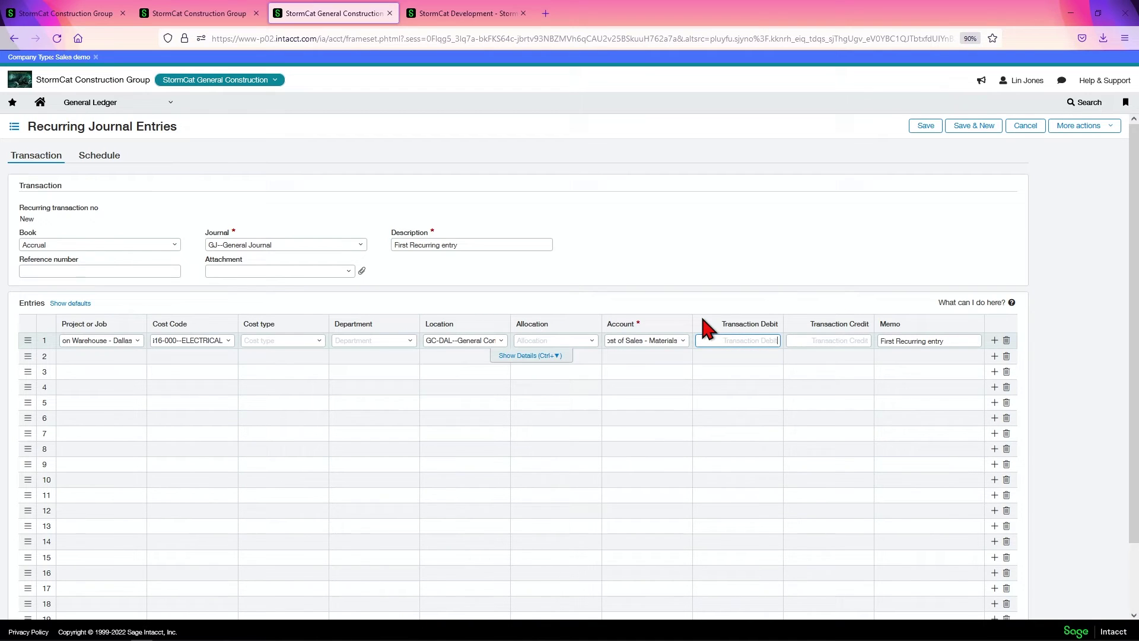
{"action": "type", "text": "1500"}
{"action": "key", "text": "Tab"}
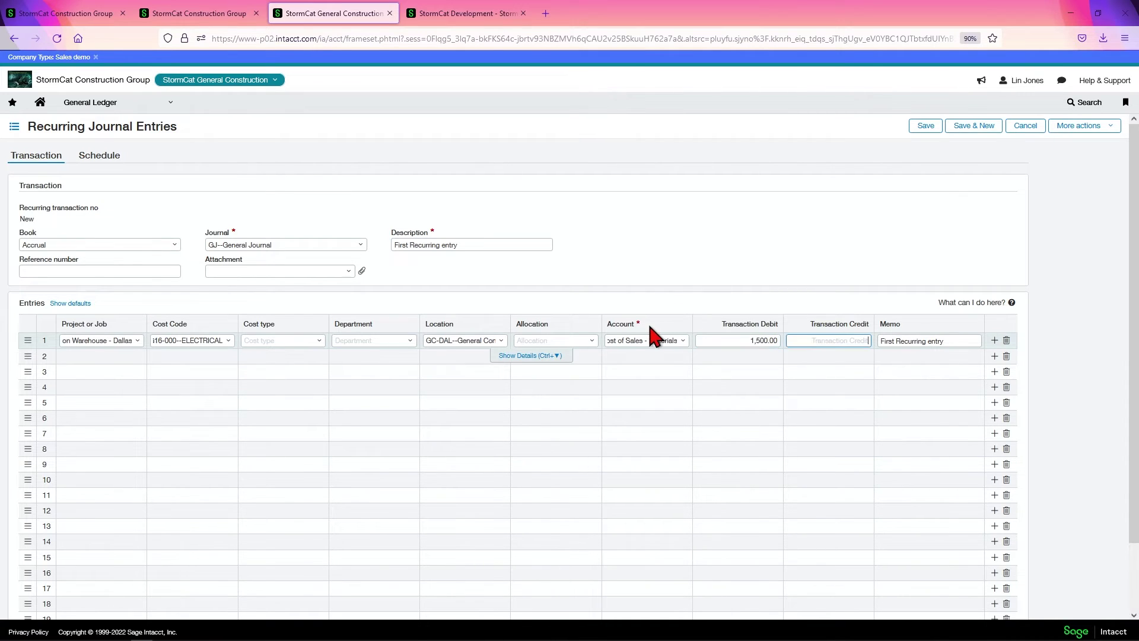
{"action": "key", "text": "Tab"}
{"action": "key", "text": "Tab"}
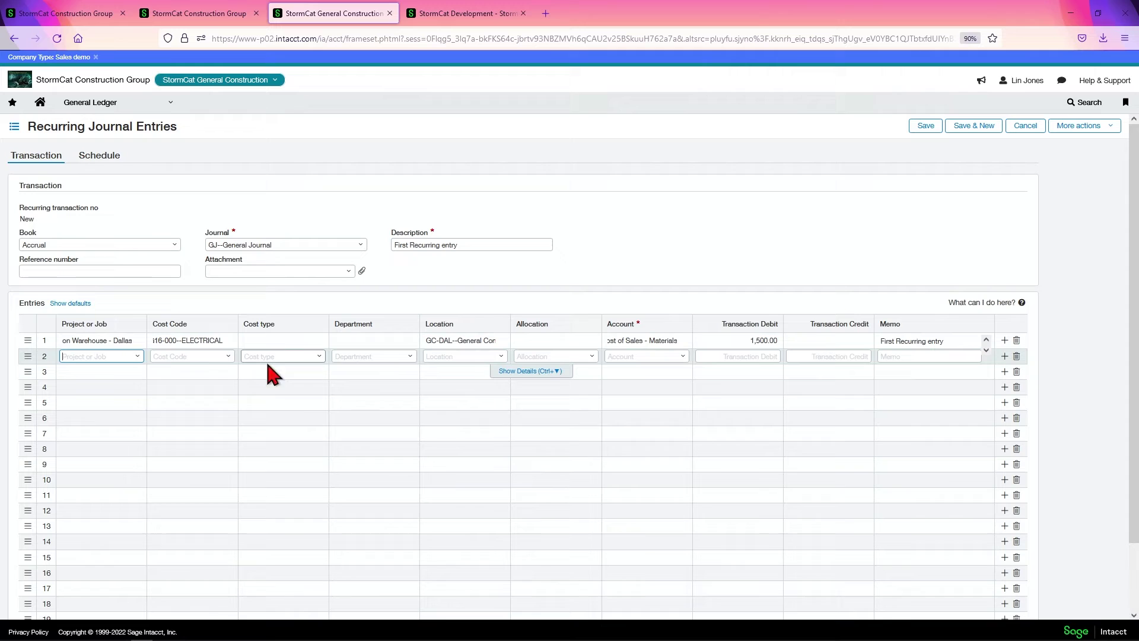
Give line 2 the Fullerton Warehouse - Dallas project and account 1000--Wells Fargo Checking.
{"action": "left_click", "coordinate": [131, 360]}
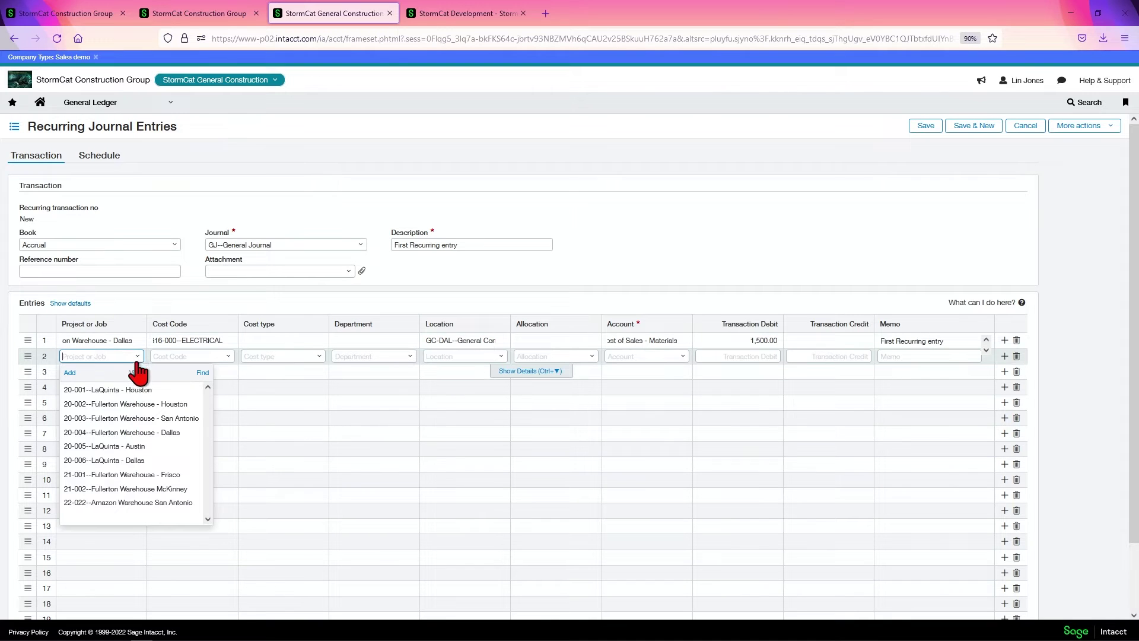
{"action": "left_click", "coordinate": [131, 433]}
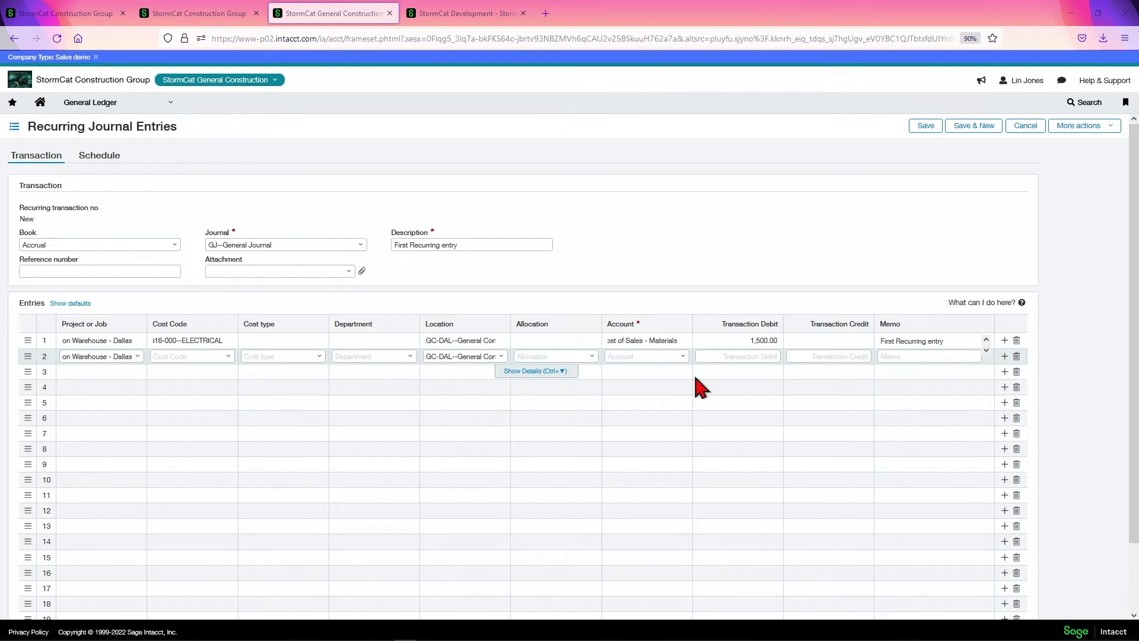
{"action": "left_click", "coordinate": [683, 359]}
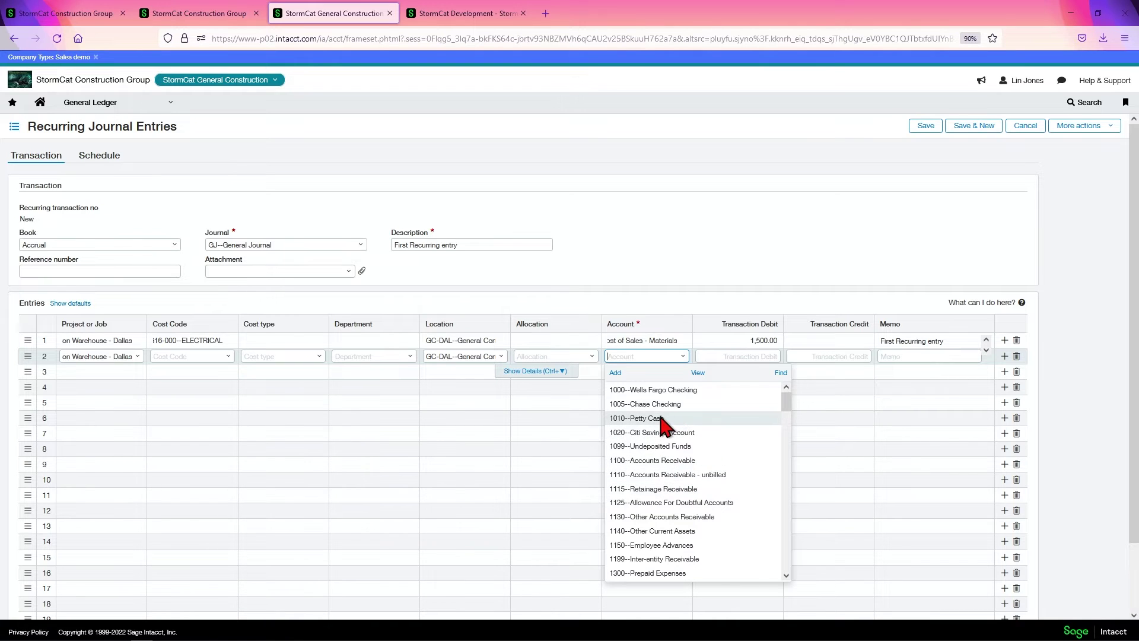
{"action": "left_click", "coordinate": [655, 390]}
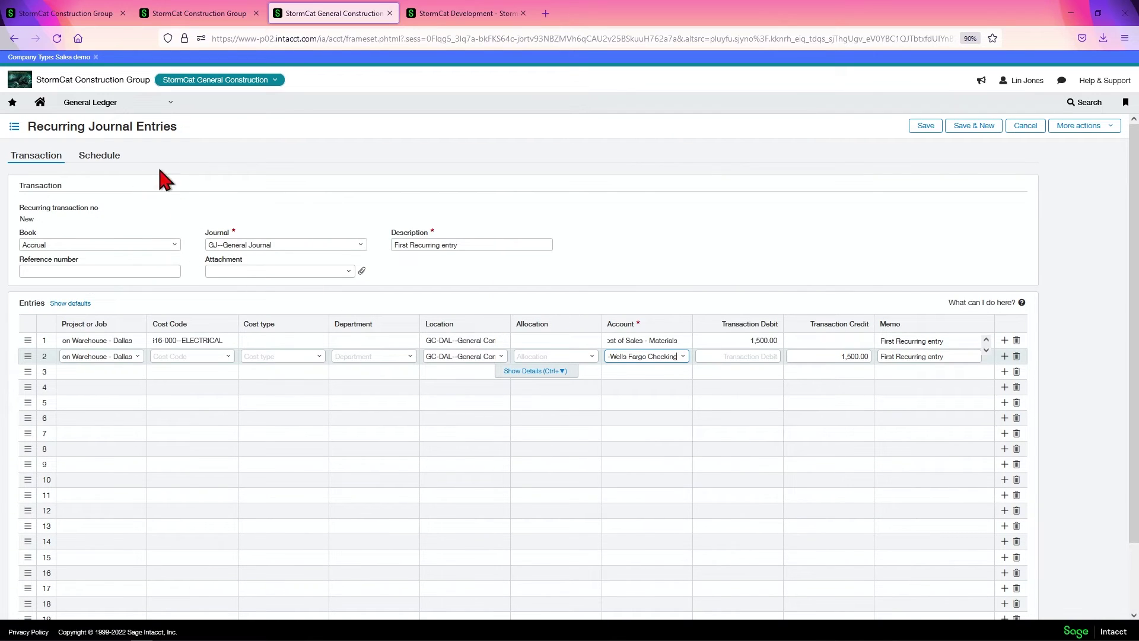
{"action": "left_click", "coordinate": [664, 212]}
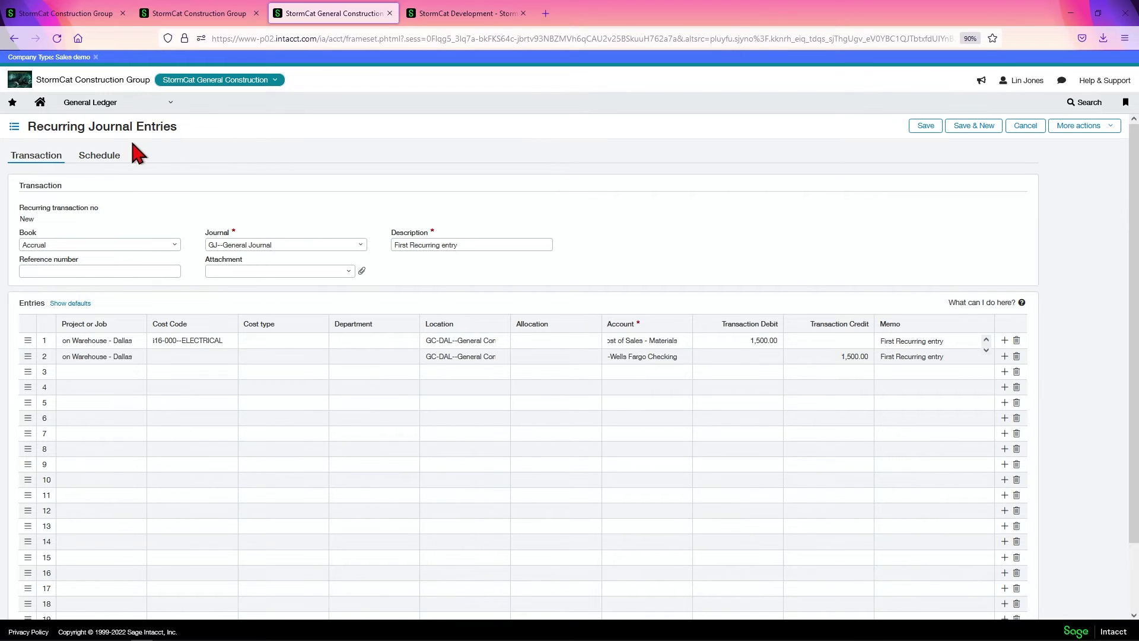
Check the schedule settings, then commit line 2 so it credits 1,500.00 and balances the entry.
{"action": "left_click", "coordinate": [95, 164]}
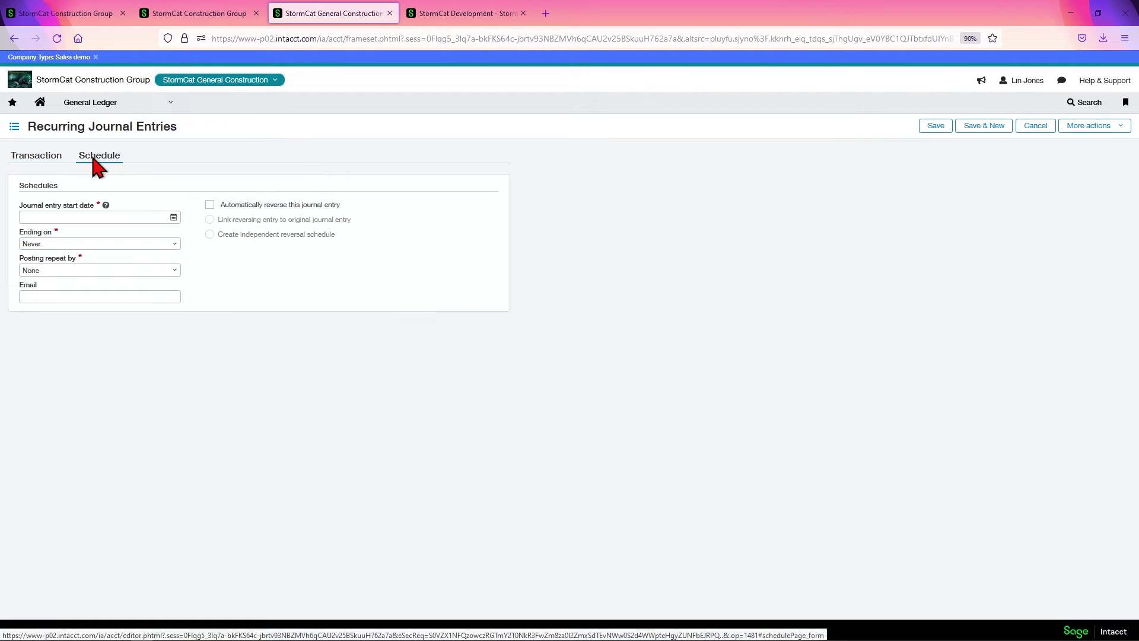
{"action": "left_click", "coordinate": [41, 159]}
{"action": "scroll", "coordinate": [757, 472], "scroll_direction": "down", "scroll_amount": 2}
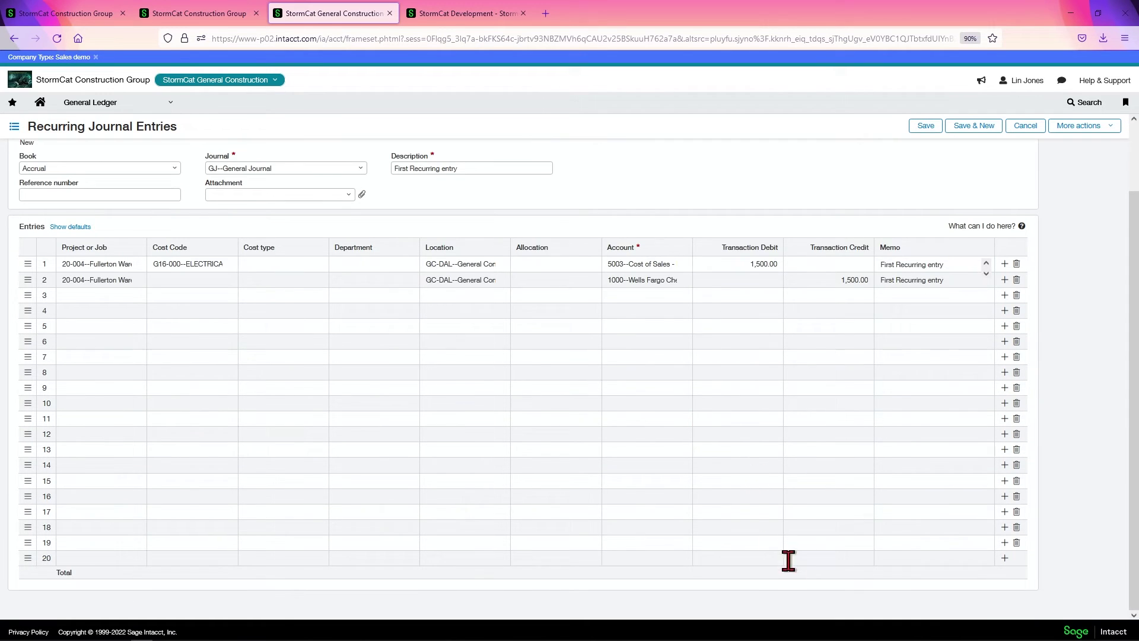
{"action": "scroll", "coordinate": [789, 534], "scroll_direction": "up", "scroll_amount": 2}
{"action": "scroll", "coordinate": [758, 478], "scroll_direction": "down", "scroll_amount": 2}
{"action": "left_click", "coordinate": [987, 273]}
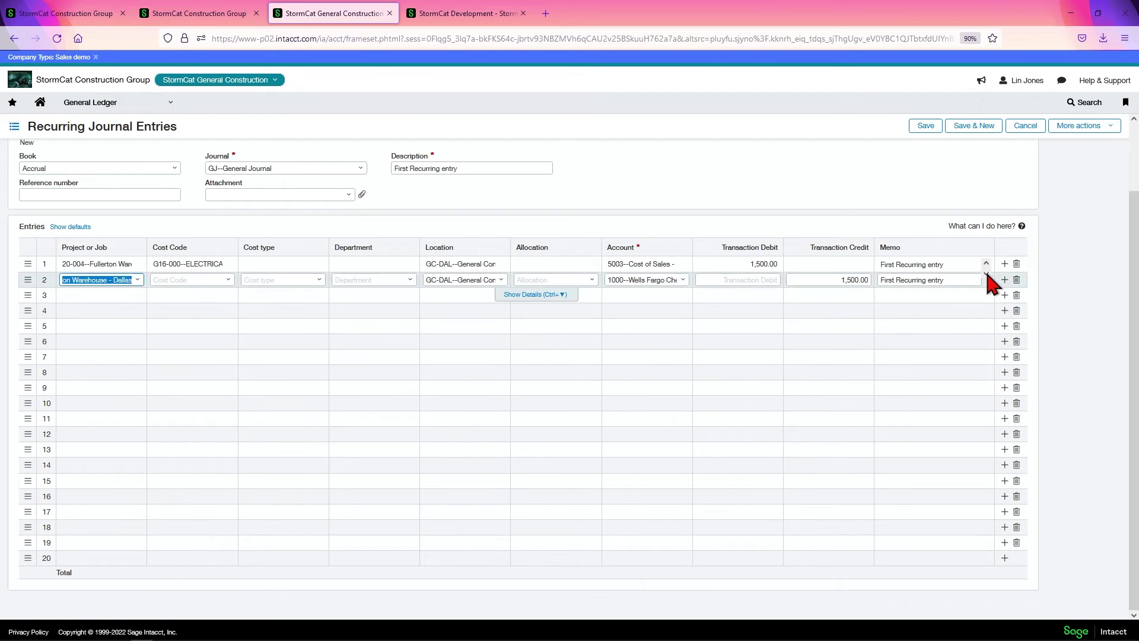
{"action": "scroll", "coordinate": [516, 558], "scroll_direction": "up", "scroll_amount": 2}
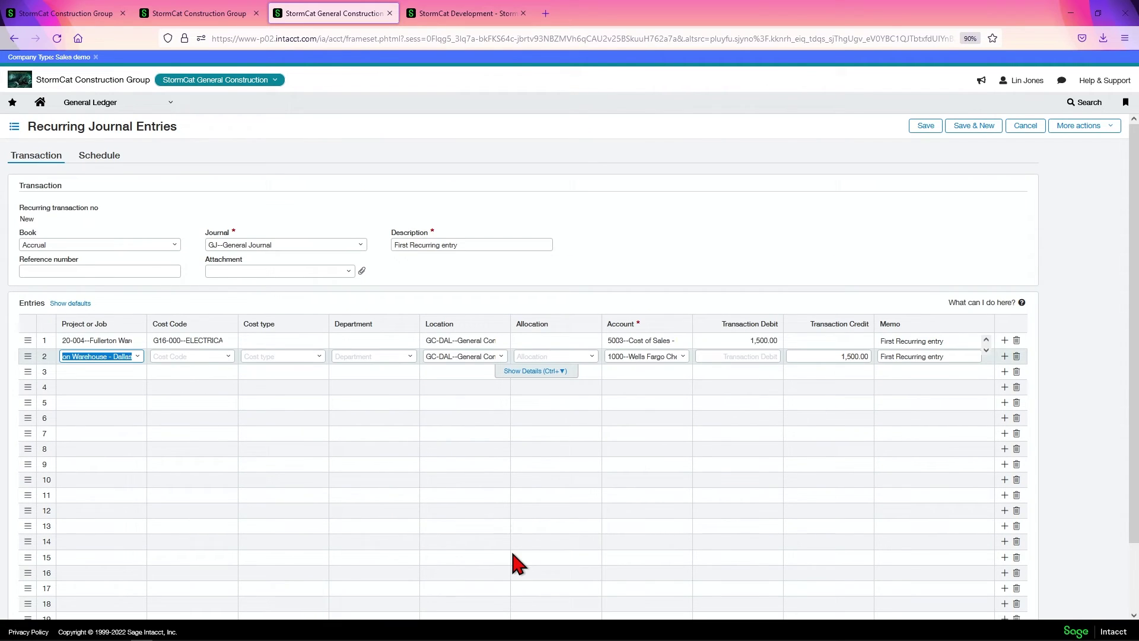
{"action": "left_click", "coordinate": [491, 233]}
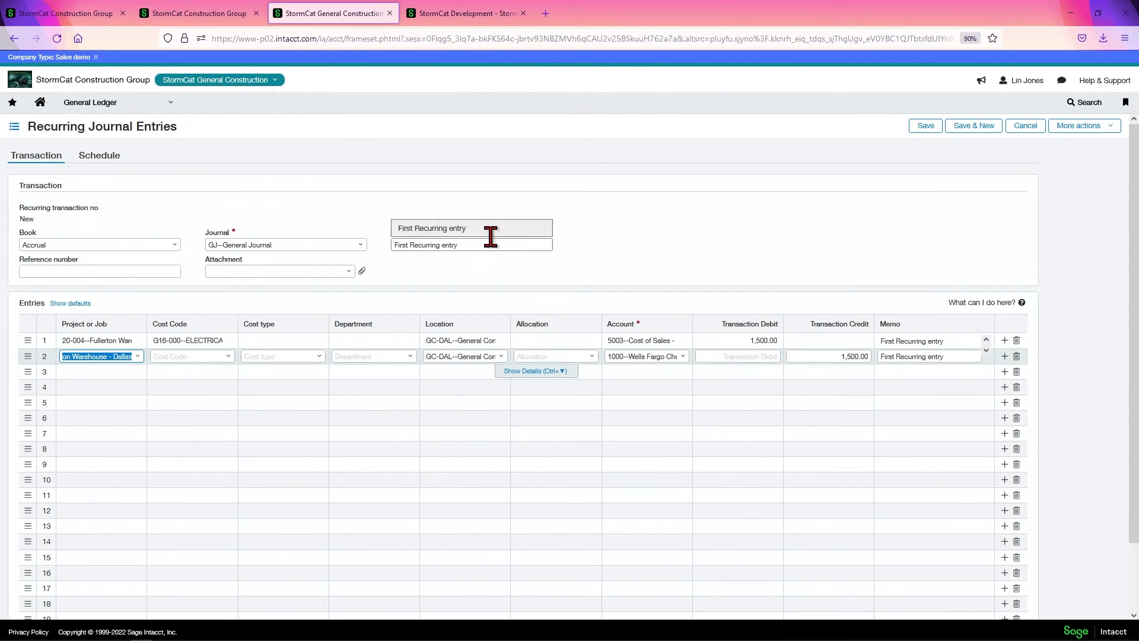
Pick July 1, 2022 from the calendar as the journal entry start date, 07/01/2022.
{"action": "left_click", "coordinate": [114, 156]}
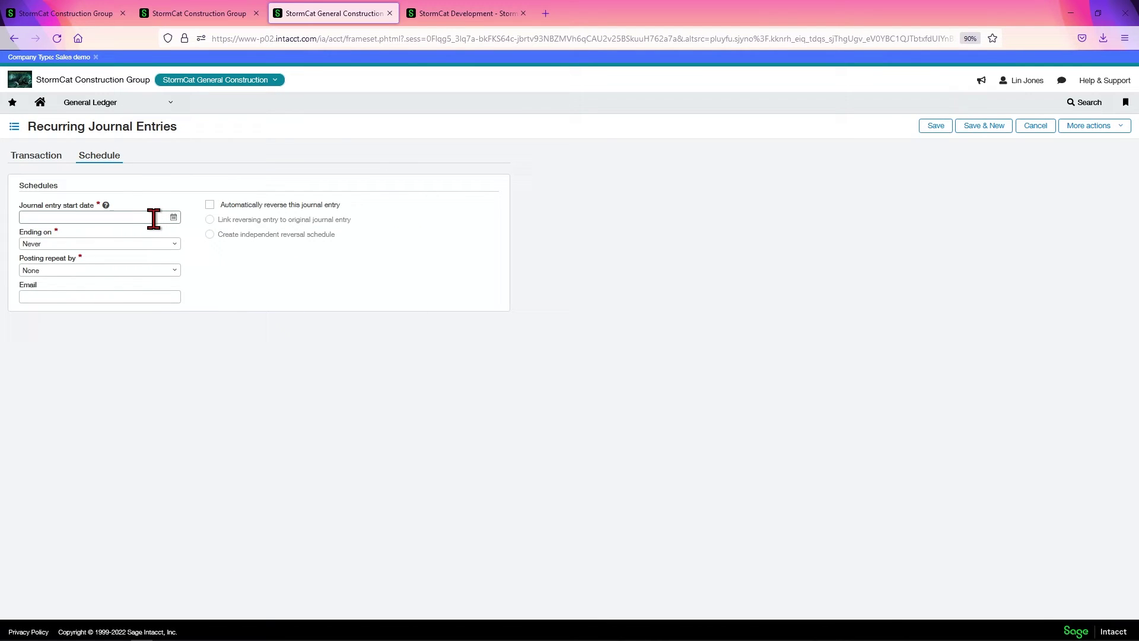
{"action": "left_click", "coordinate": [173, 218]}
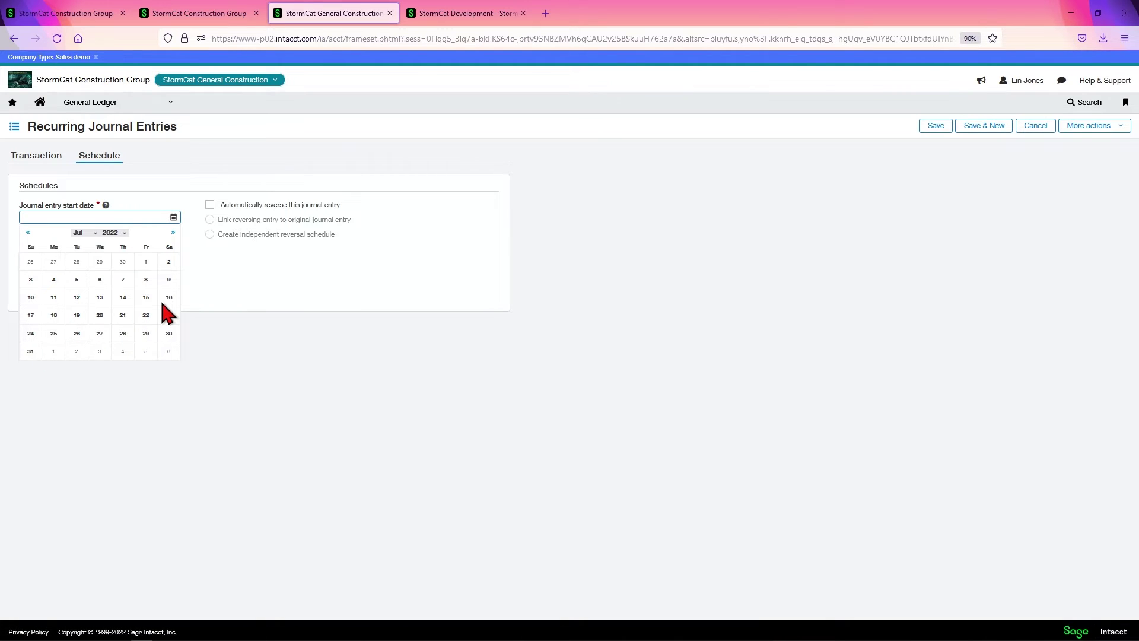
{"action": "left_click", "coordinate": [147, 263]}
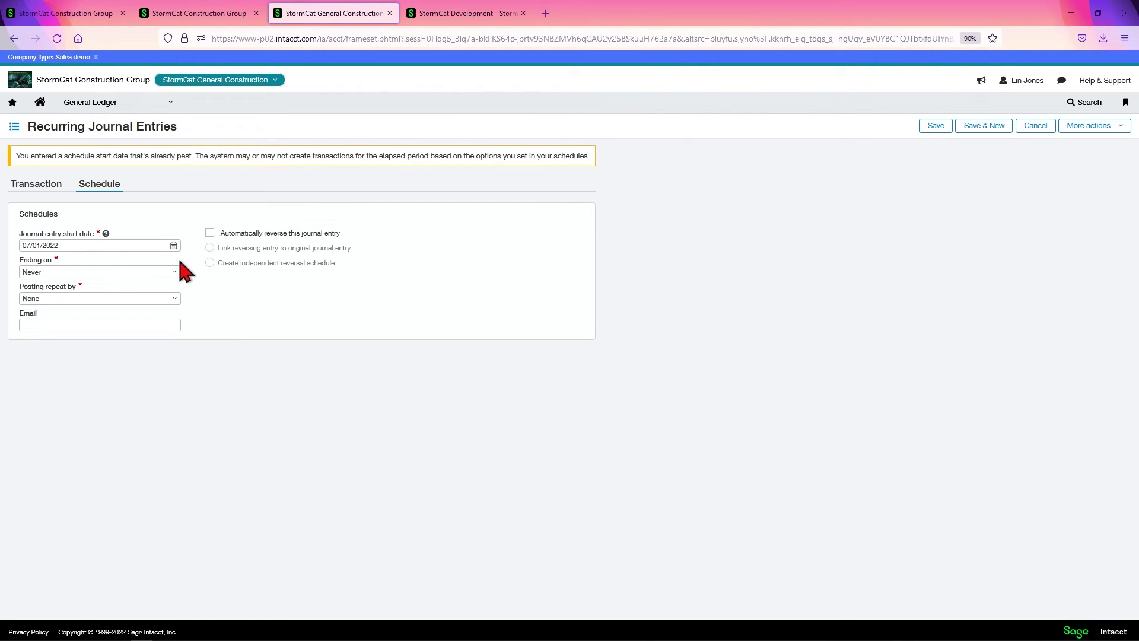
{"action": "left_click", "coordinate": [29, 191]}
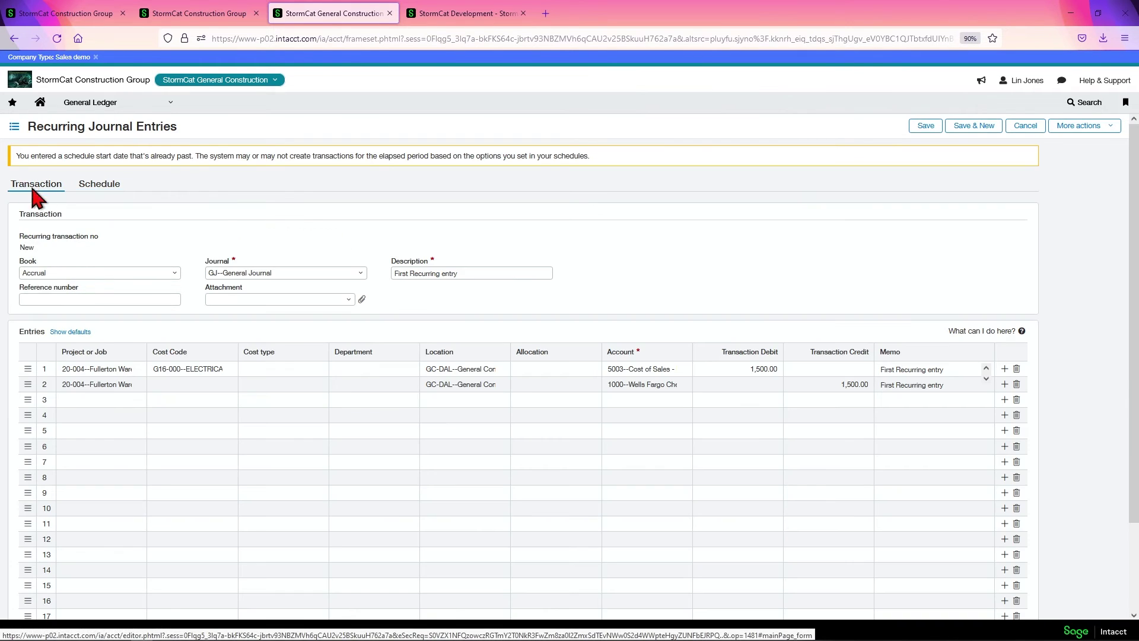
{"action": "left_click", "coordinate": [95, 185]}
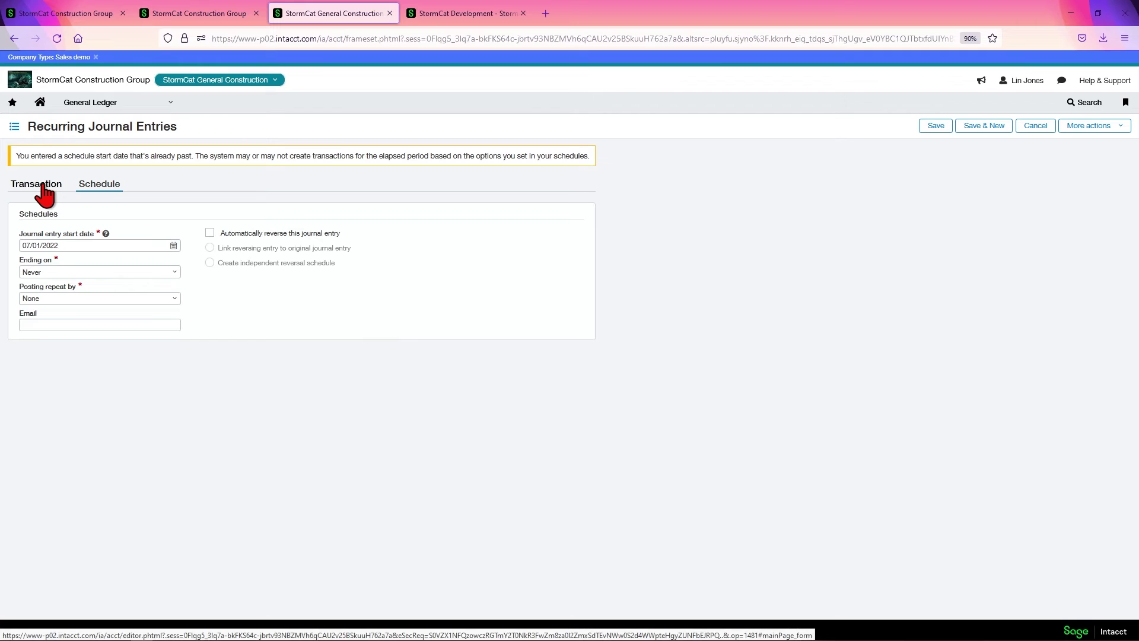
{"action": "left_click_drag", "start_coordinate": [66, 246], "coordinate": [27, 233]}
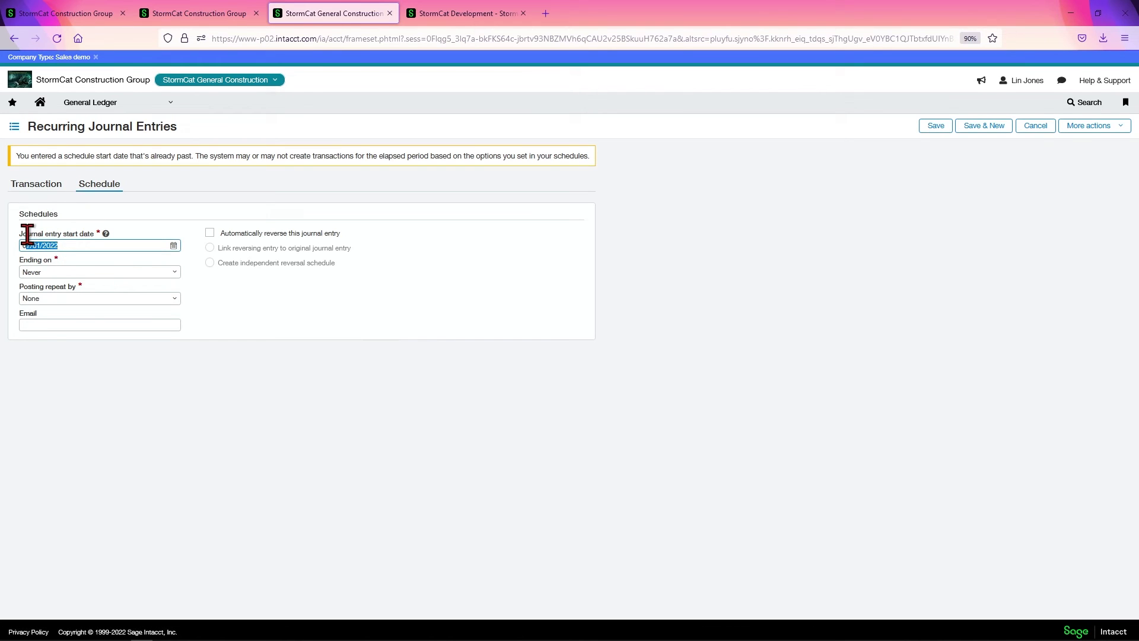
{"action": "left_click", "coordinate": [321, 315]}
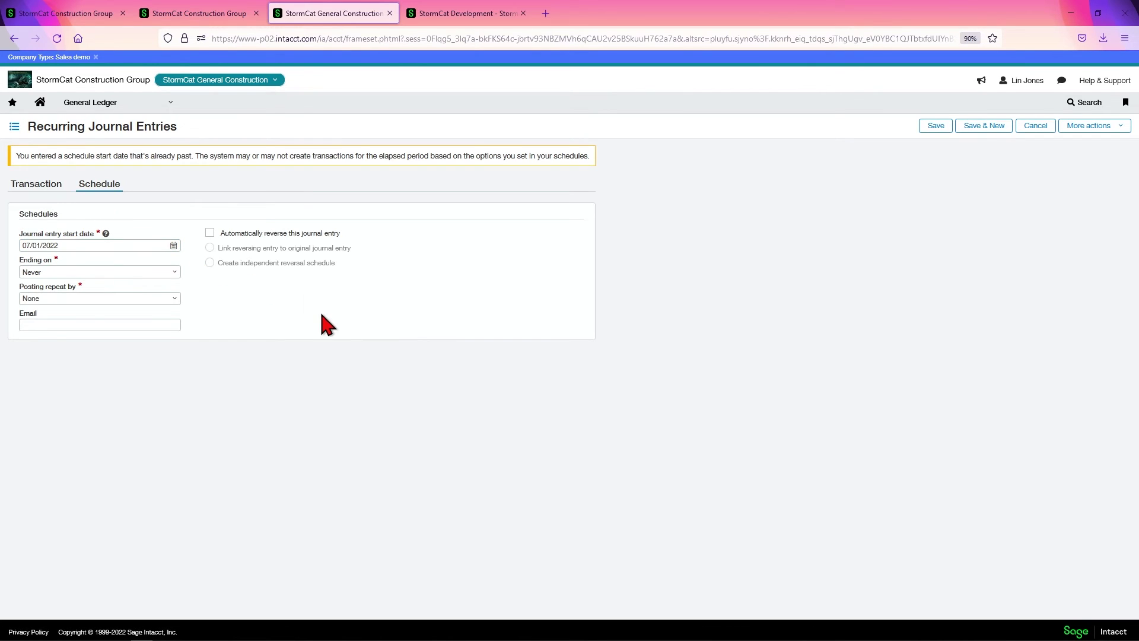
End the schedule after 3 occurrences, repeat posting every 1 week, and enter the notification e-mail address.
{"action": "left_click", "coordinate": [175, 272]}
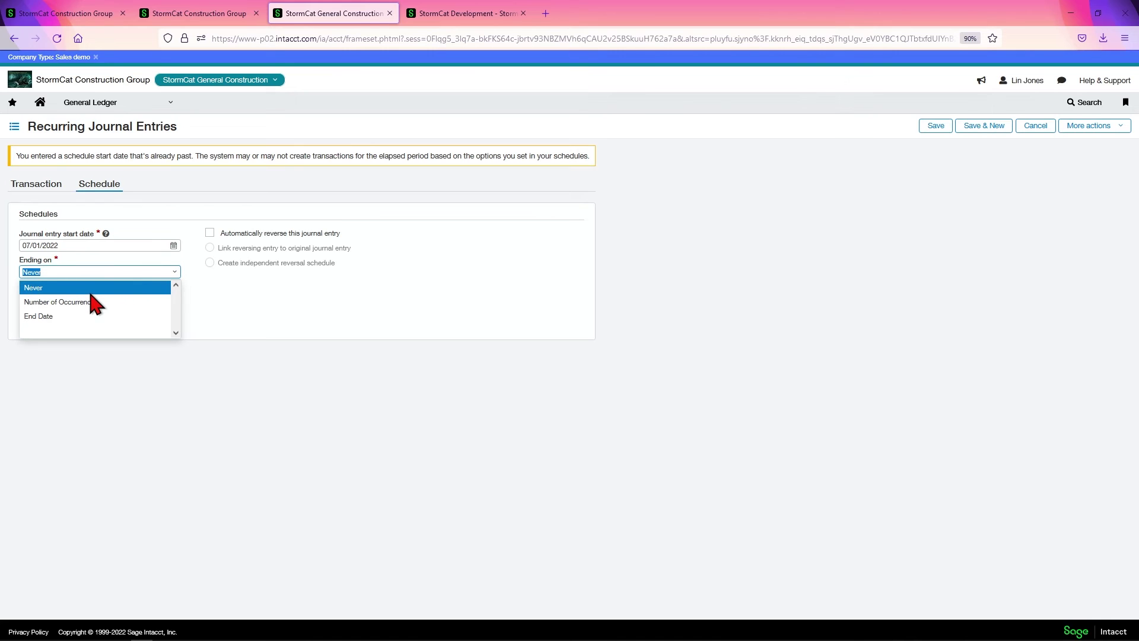
{"action": "left_click", "coordinate": [57, 305]}
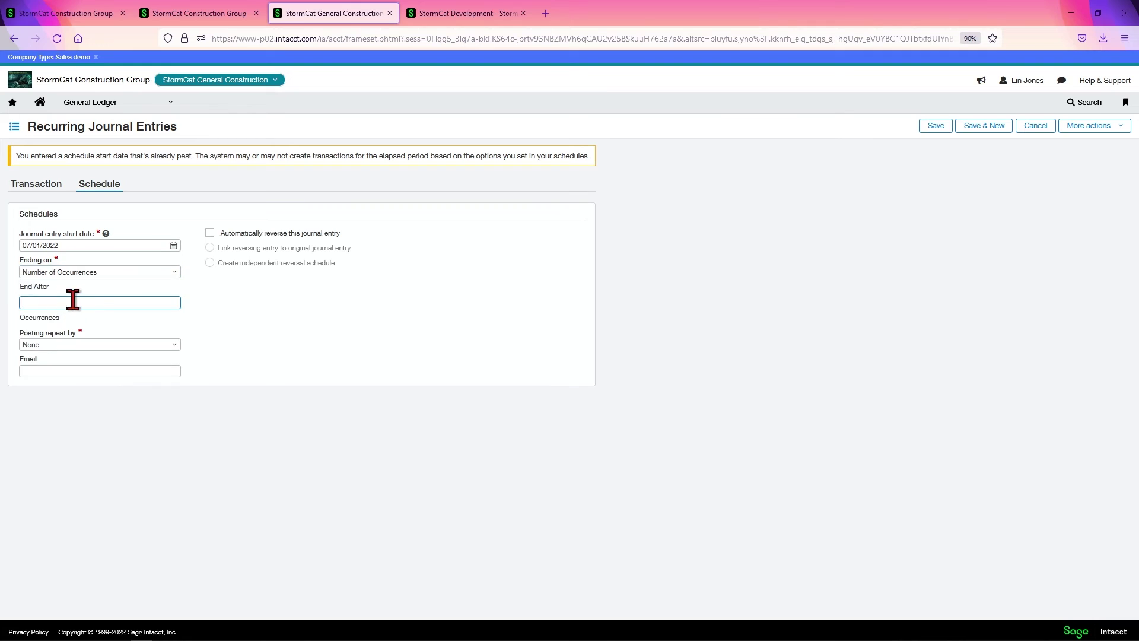
{"action": "type", "text": "3"}
{"action": "left_click", "coordinate": [176, 345]}
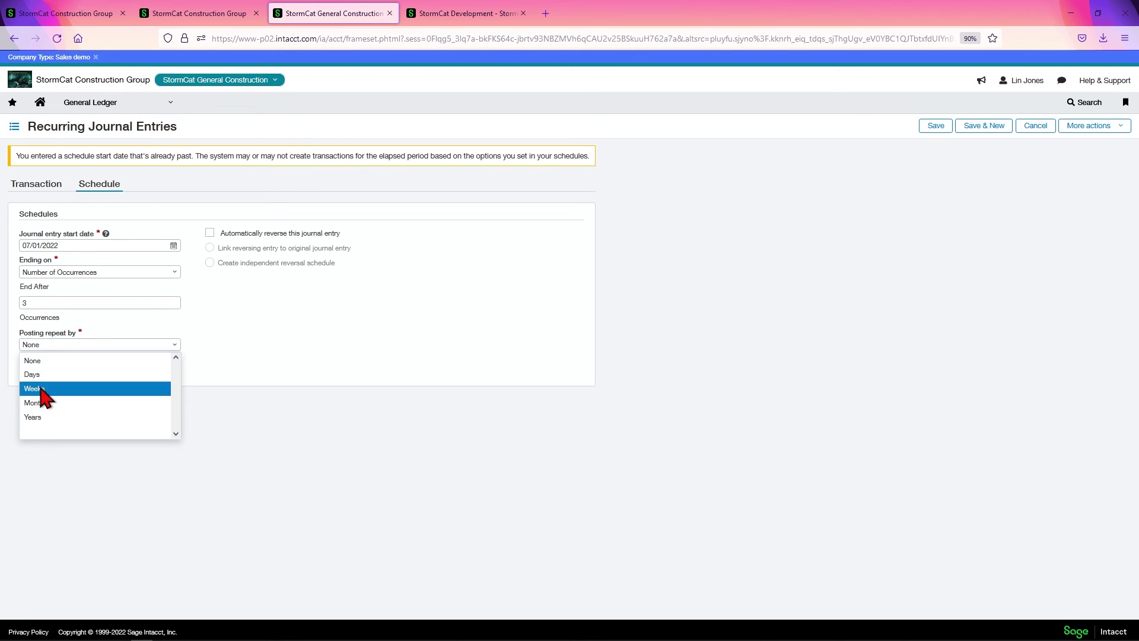
{"action": "left_click", "coordinate": [38, 389]}
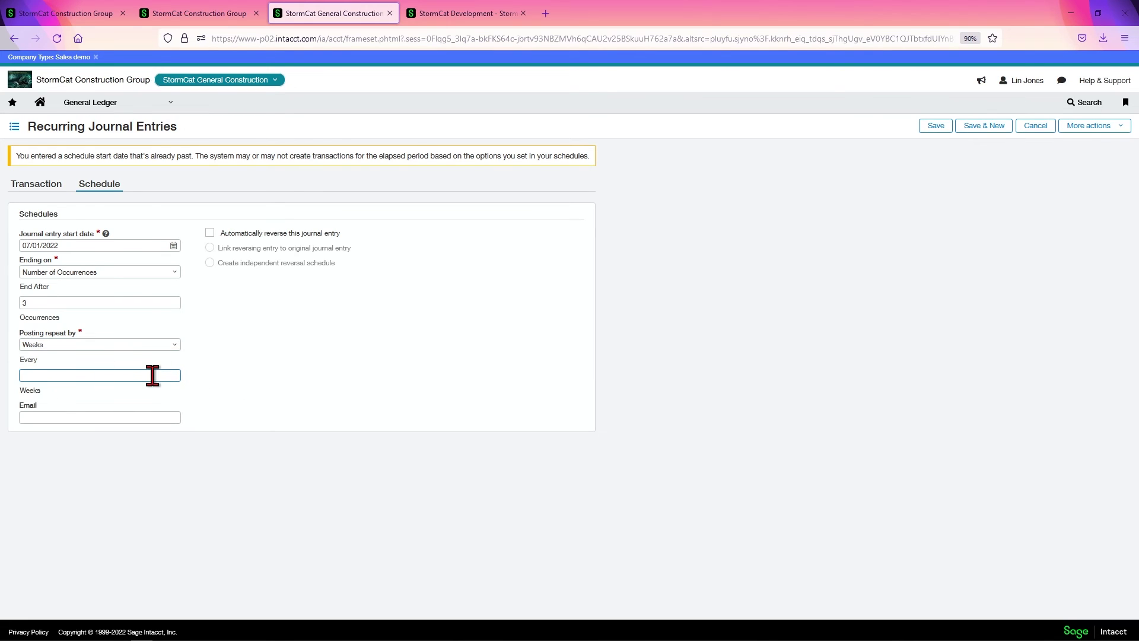
{"action": "left_click", "coordinate": [84, 412]}
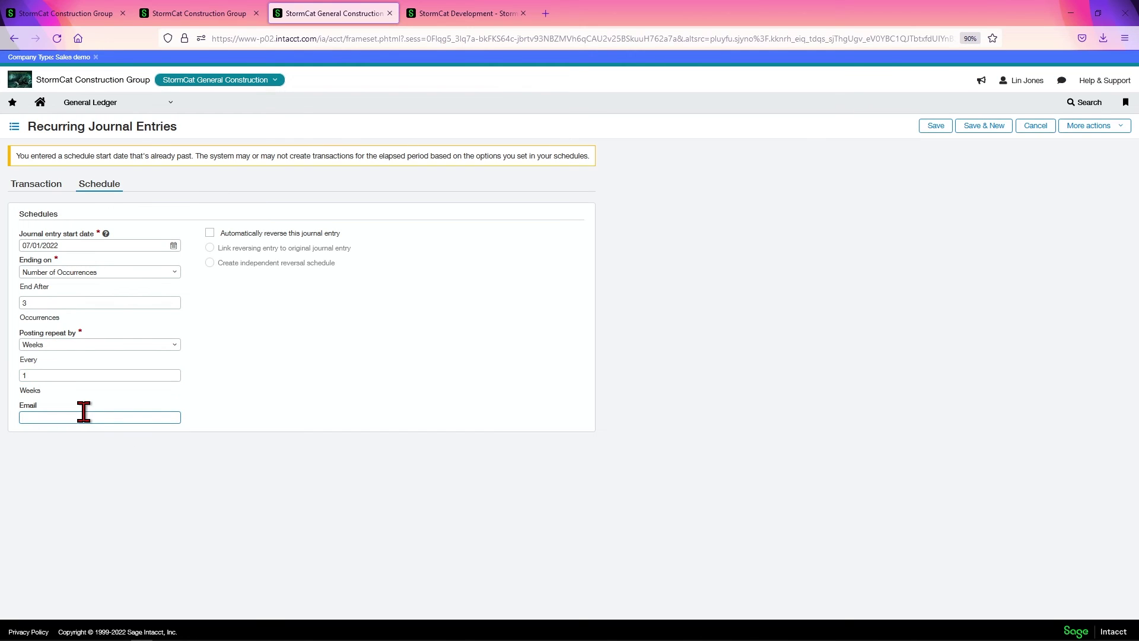
{"action": "left_click", "coordinate": [258, 434]}
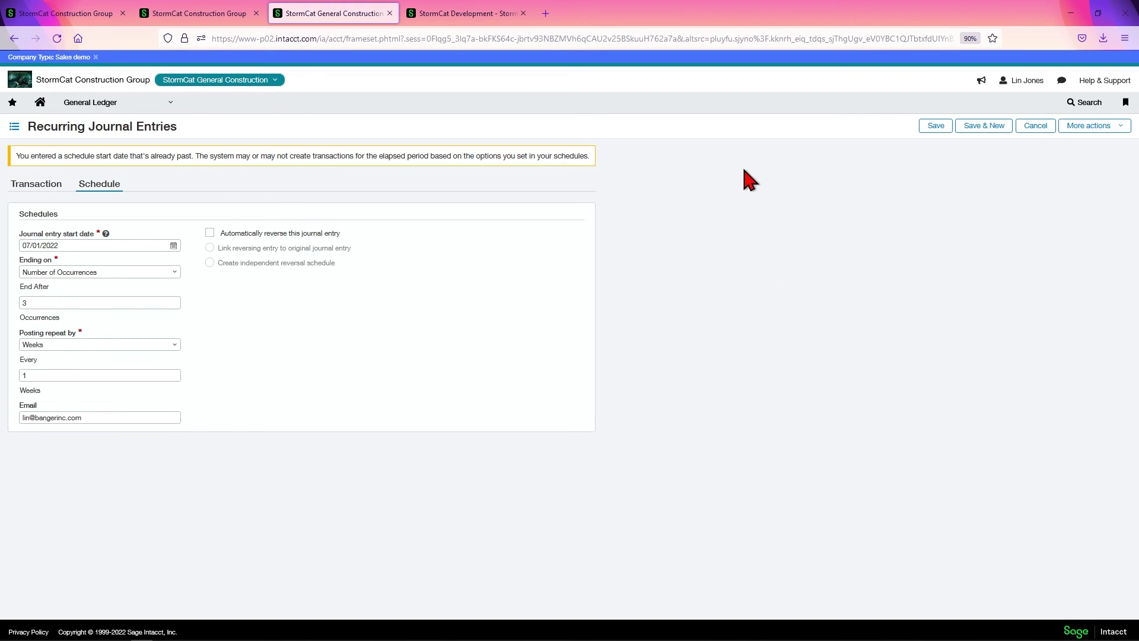
Save the recurring entry, refresh, and list its three posted journal entries.
{"action": "left_click", "coordinate": [929, 127]}
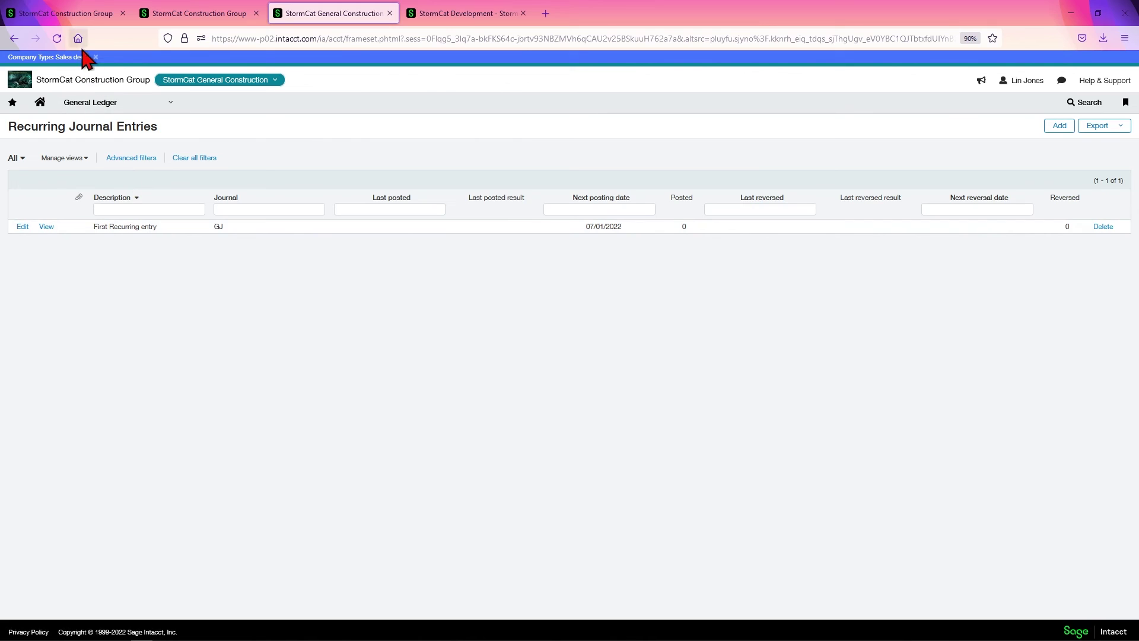
{"action": "left_click", "coordinate": [56, 38]}
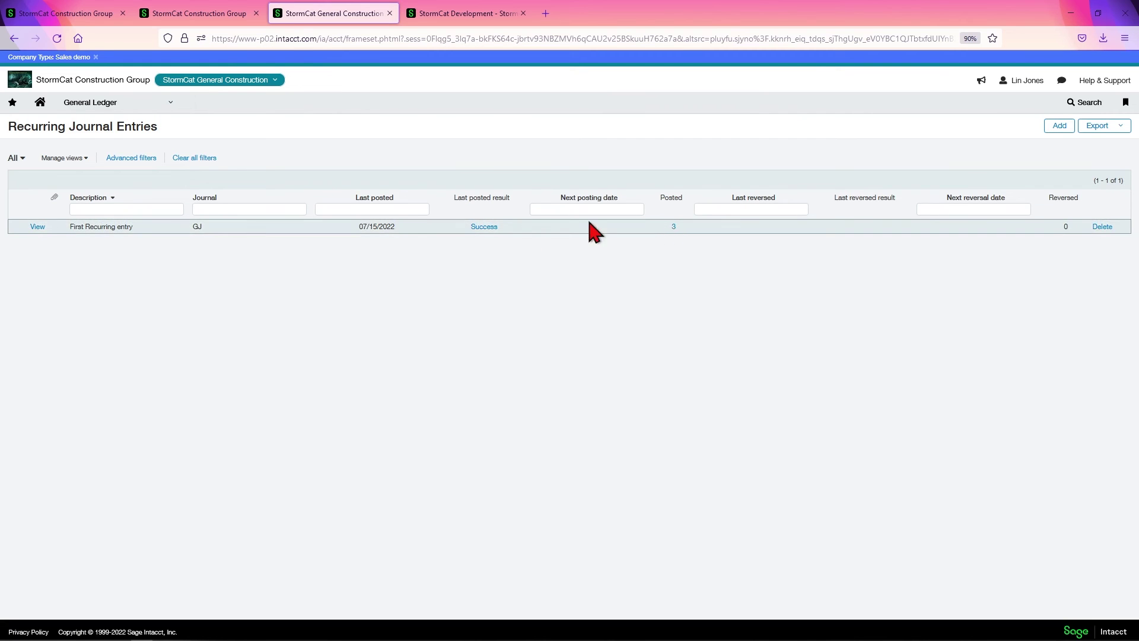
{"action": "left_click", "coordinate": [673, 227]}
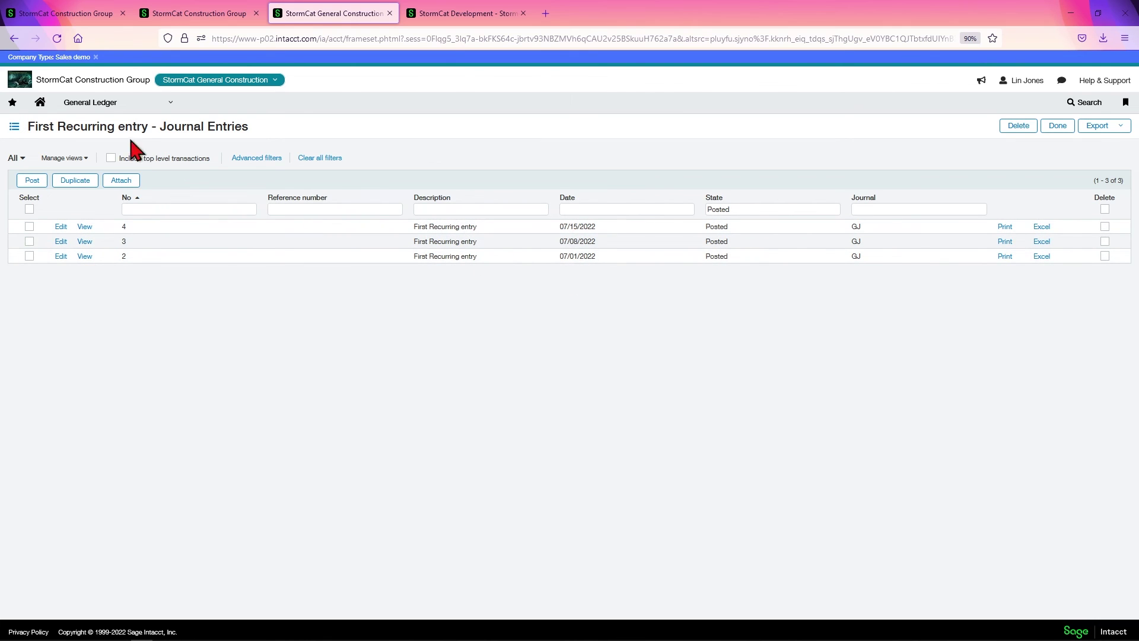
Check the execution log showing Success postings on 07/01, 07/08 and 07/15/2022.
{"action": "left_click", "coordinate": [14, 38]}
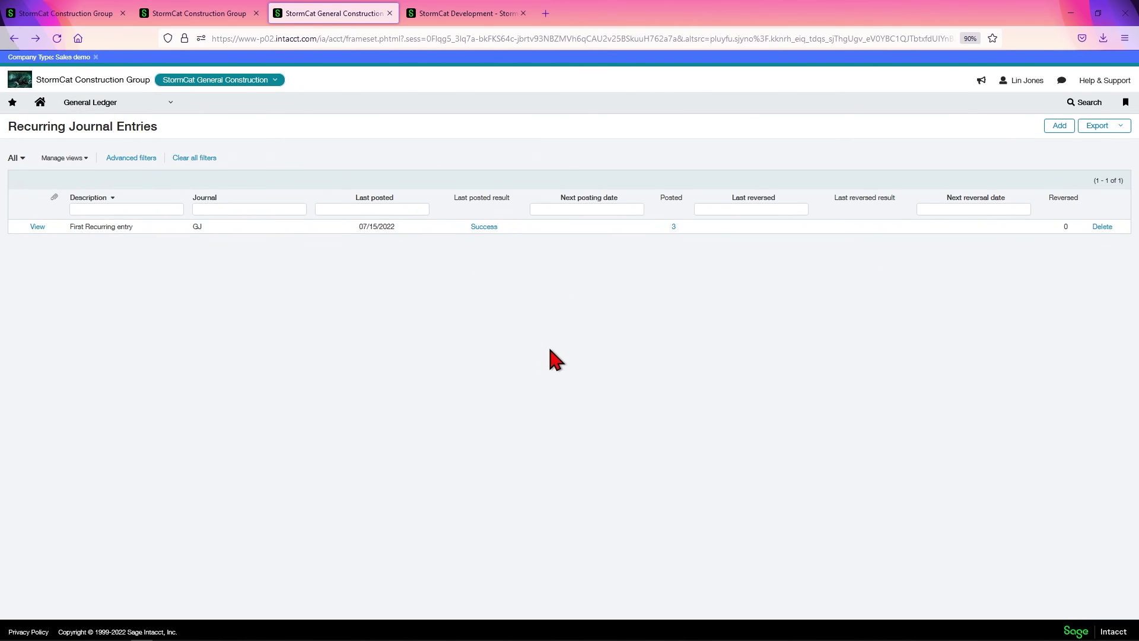
{"action": "left_click", "coordinate": [484, 227]}
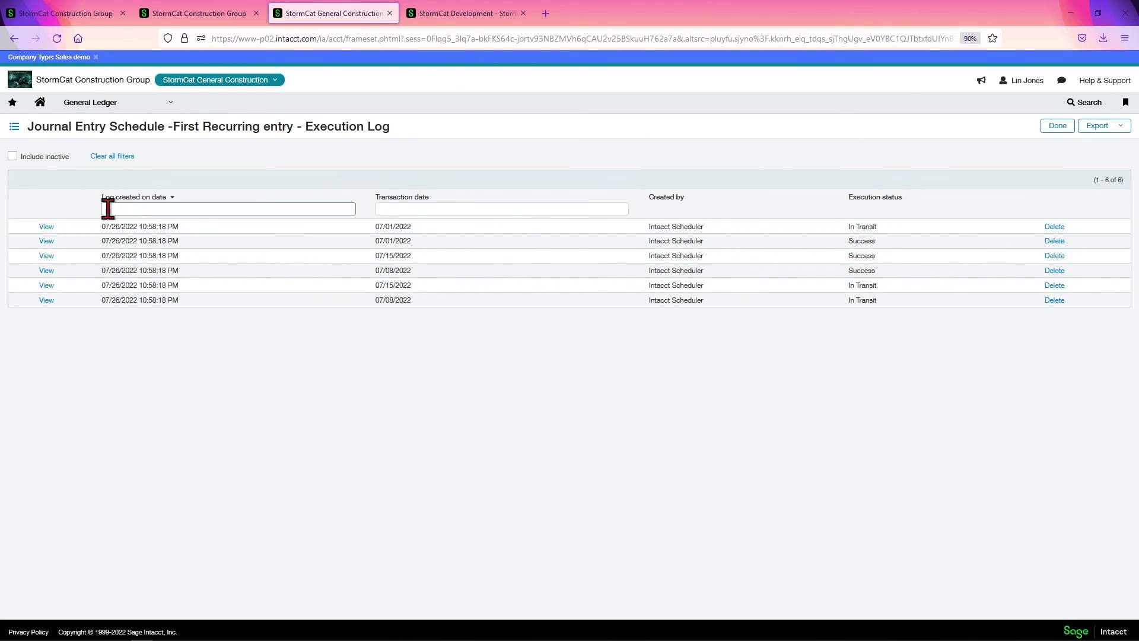
{"action": "left_click", "coordinate": [1054, 127]}
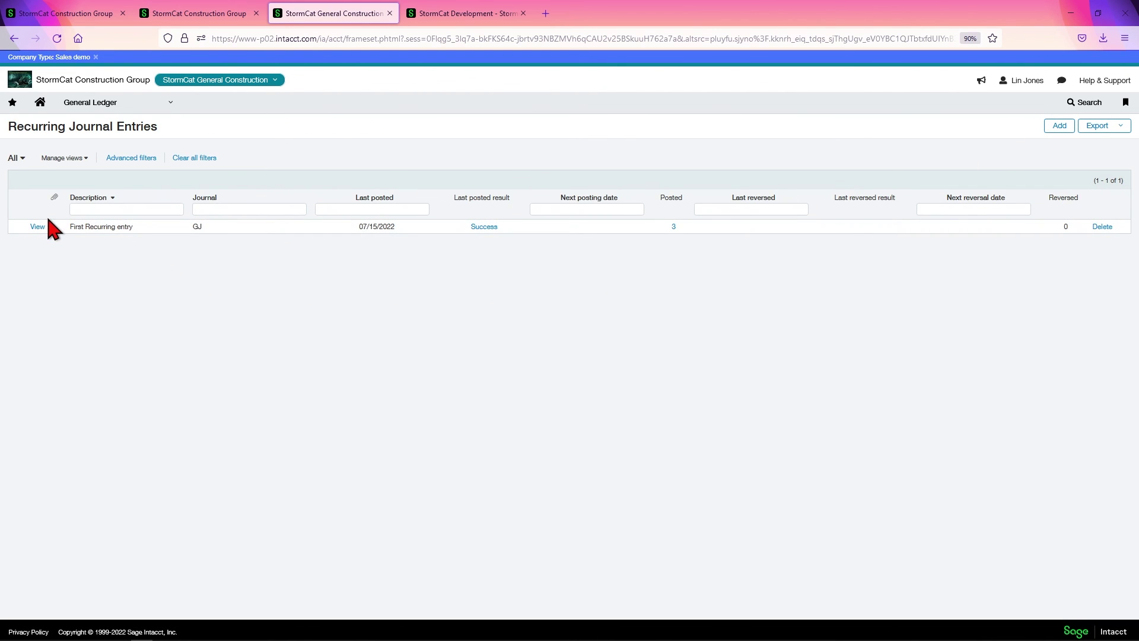
Run the General Ledger report with the account range limited to 5003.
{"action": "left_click", "coordinate": [108, 103]}
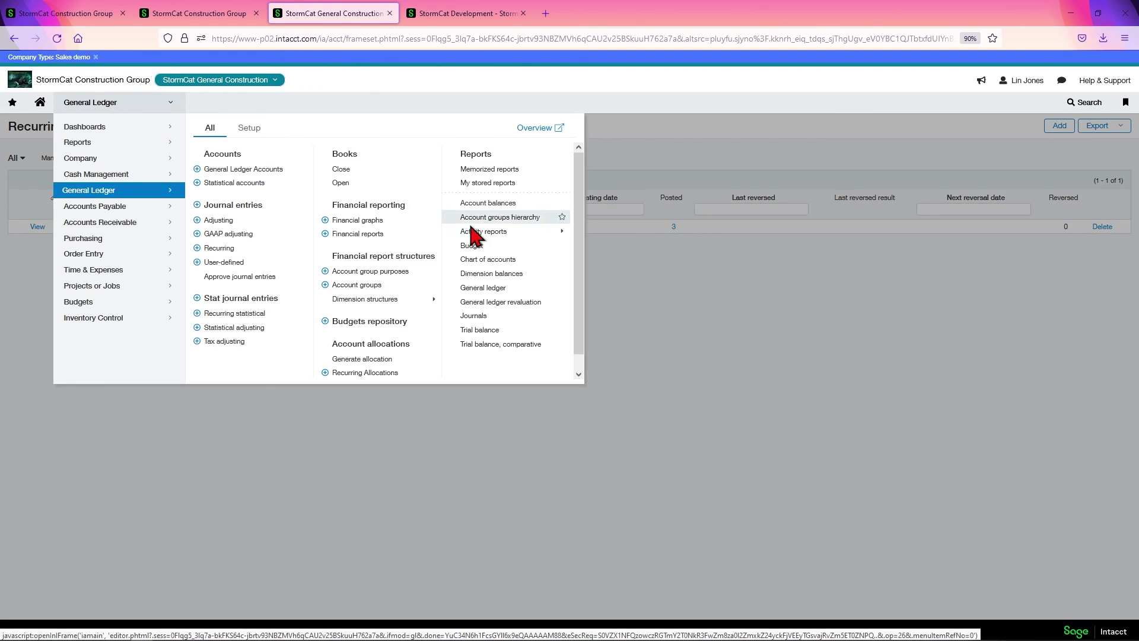
{"action": "left_click", "coordinate": [483, 288]}
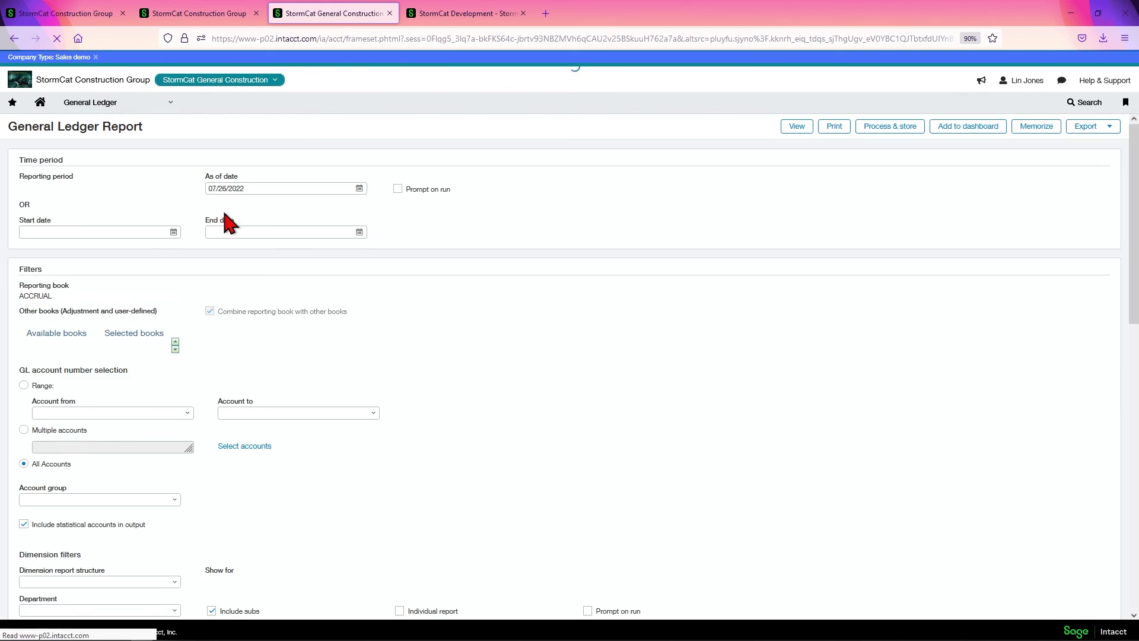
{"action": "left_click", "coordinate": [177, 412]}
{"action": "type", "text": "5"}
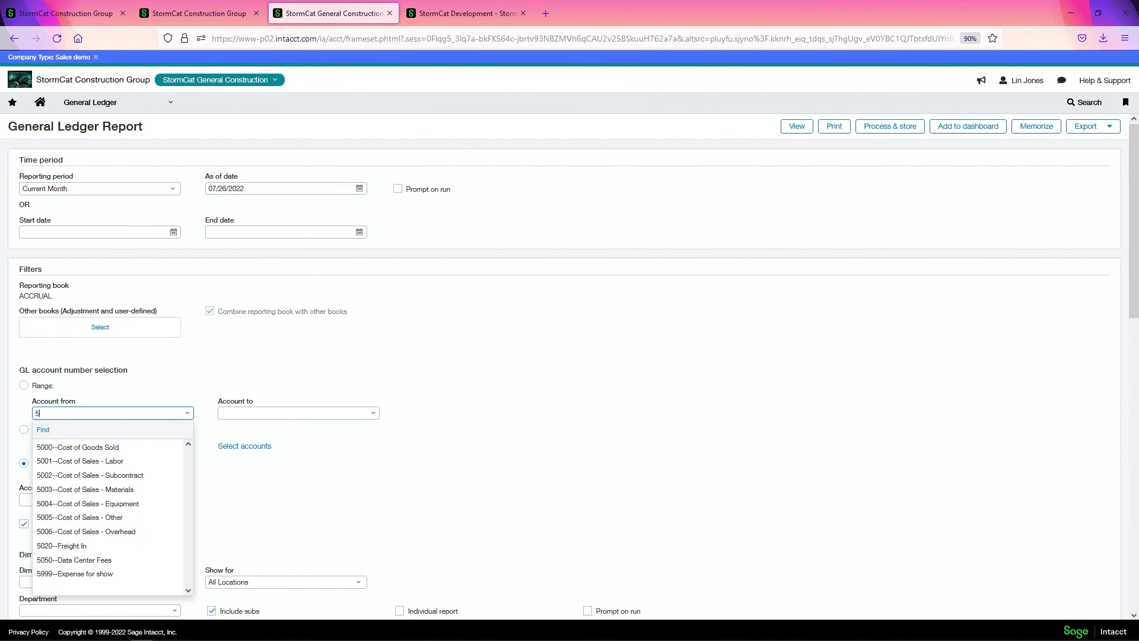
{"action": "left_click", "coordinate": [122, 491]}
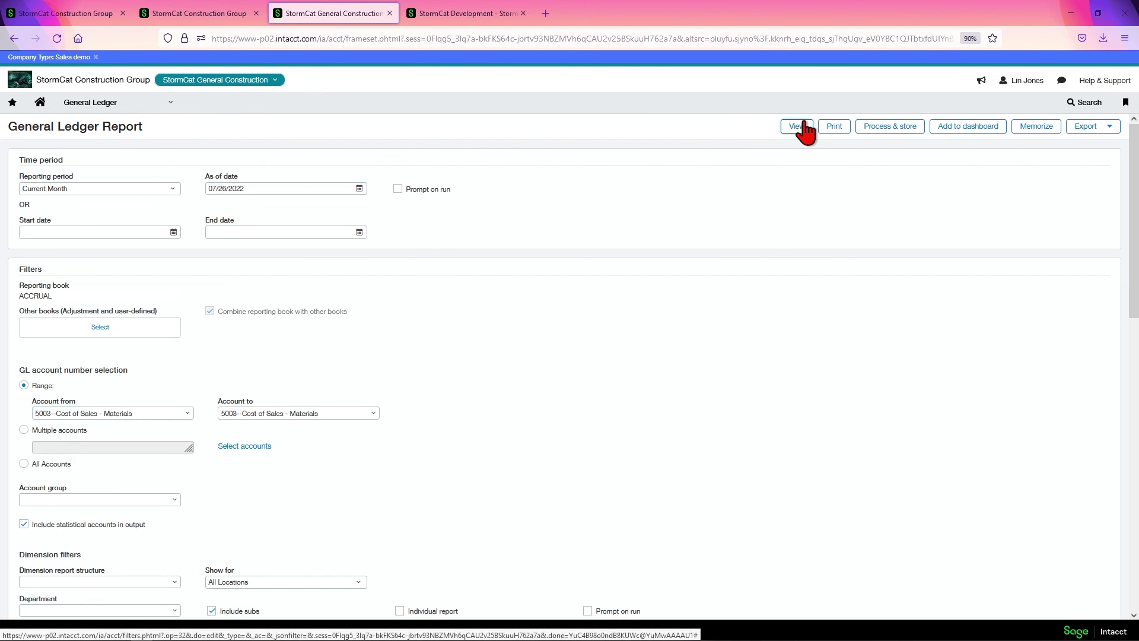
{"action": "left_click", "coordinate": [783, 124]}
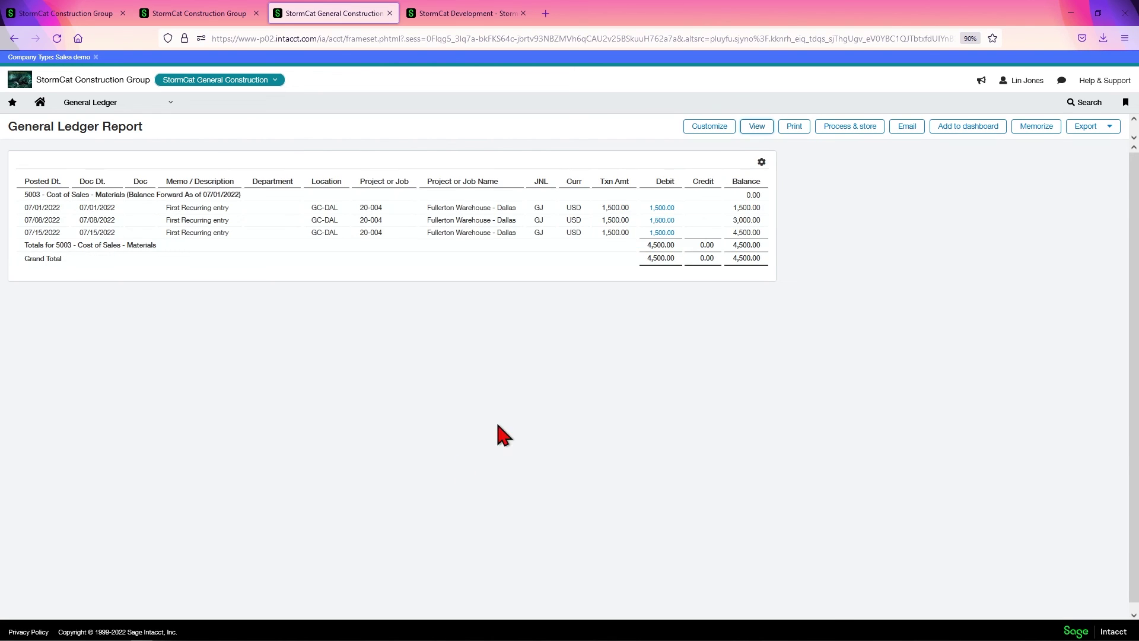
Drill into the 07/15/2022 debit entry, review its History, and return to the report.
{"action": "left_click", "coordinate": [661, 233]}
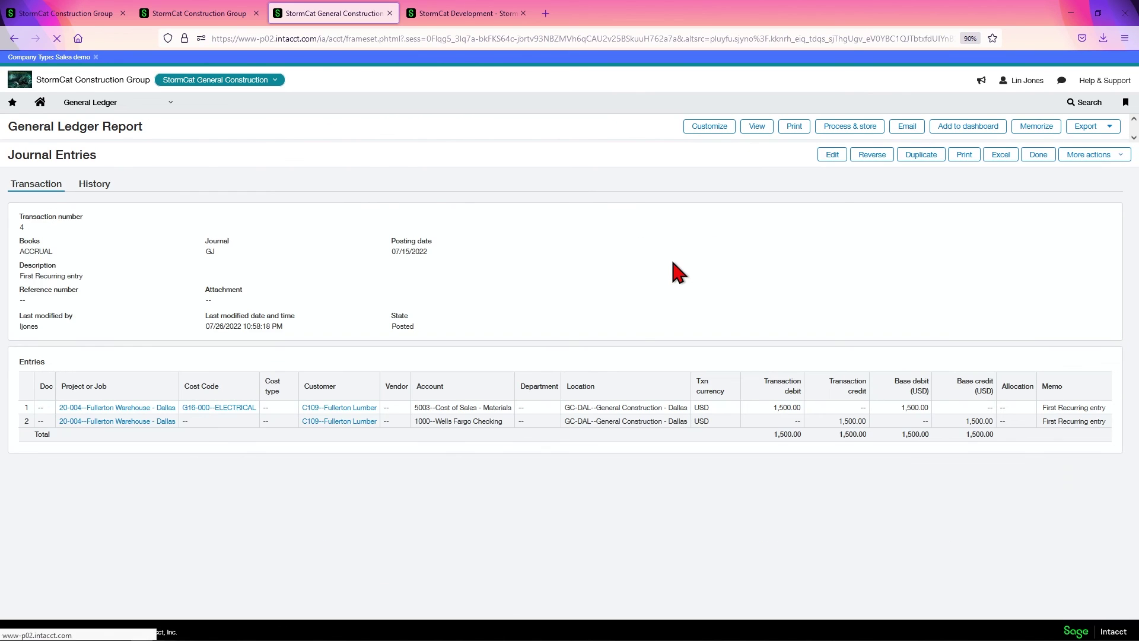
{"action": "left_click", "coordinate": [94, 184]}
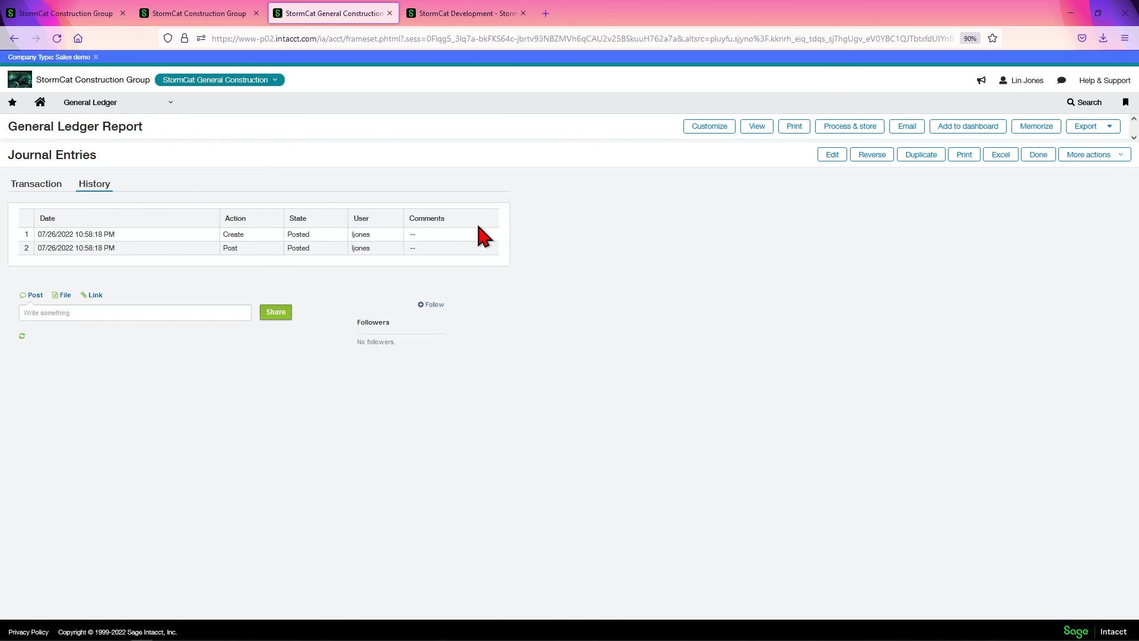
{"action": "left_click", "coordinate": [1048, 158]}
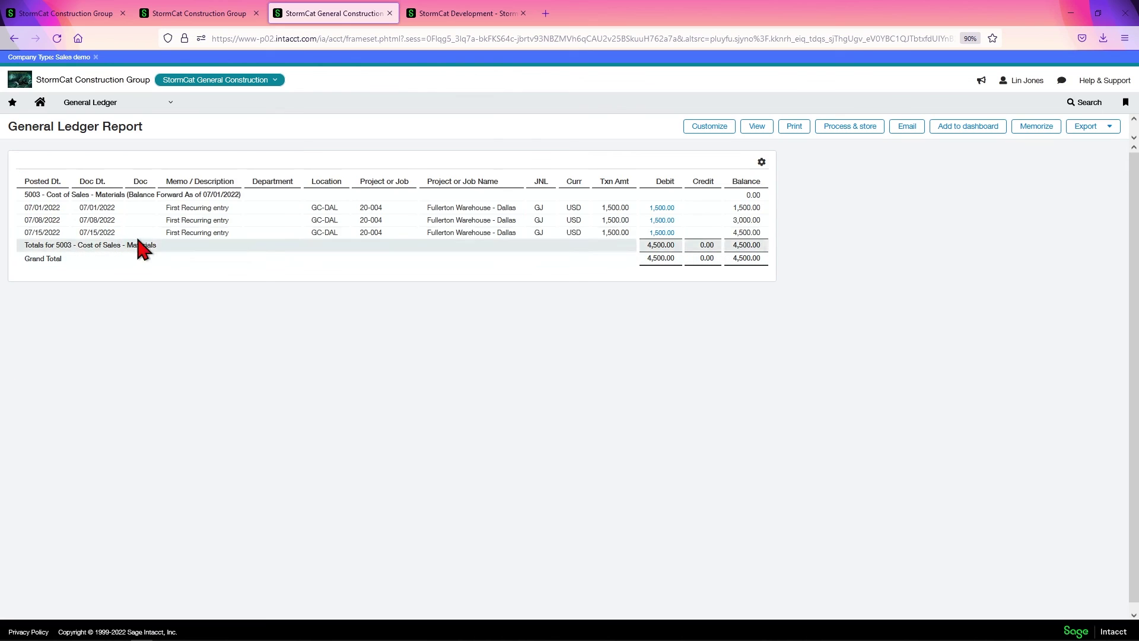
{"action": "left_click", "coordinate": [130, 110]}
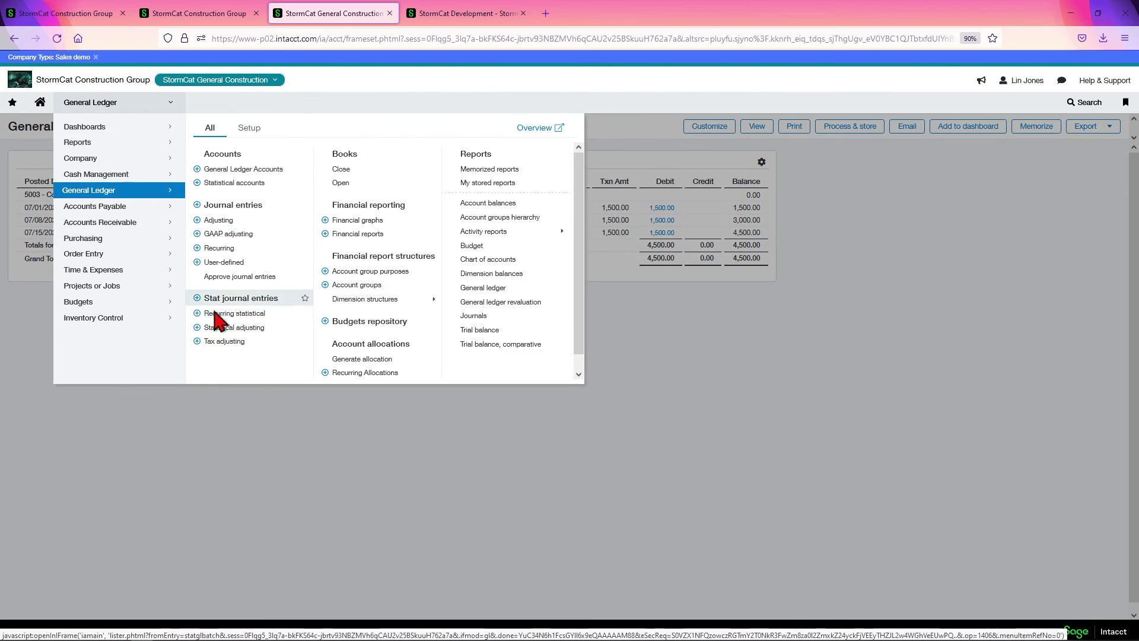